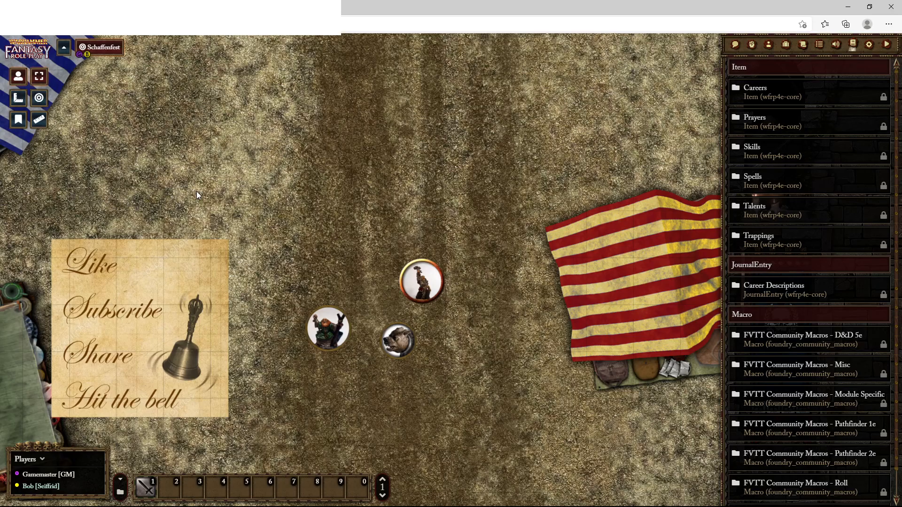
# Show the chat log and cycle through the macro hotbar pages back to page 1
pyautogui.click(734, 44)
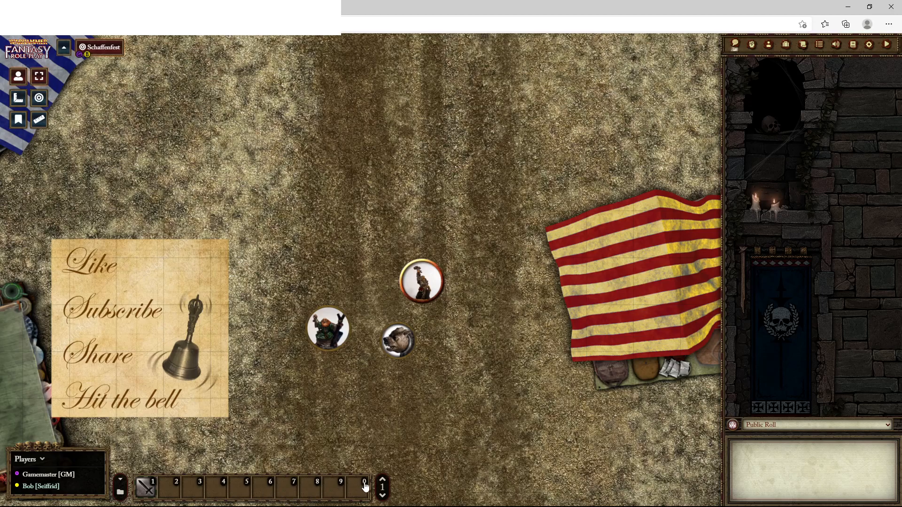
pyautogui.click(383, 496)
pyautogui.click(383, 480)
pyautogui.click(382, 481)
pyautogui.click(383, 480)
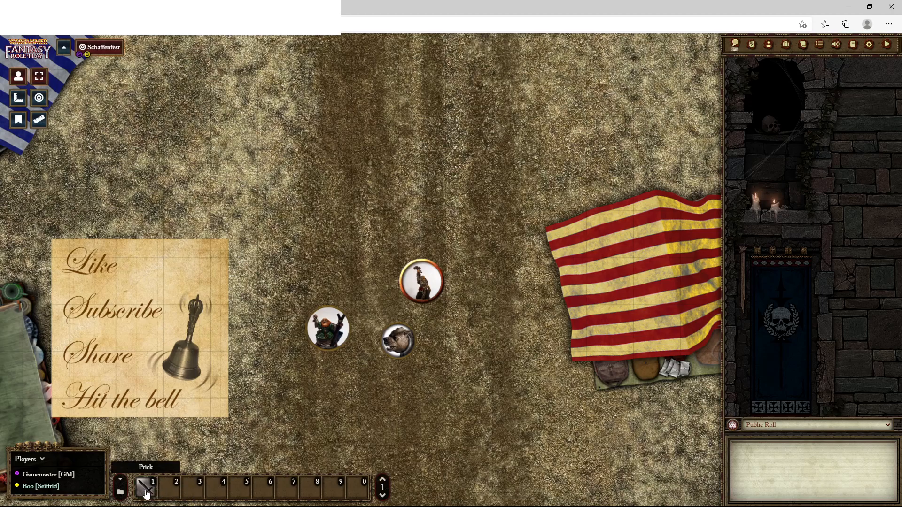
# Add Blessing of Breath and Destroy Undead from the warrior priest's character sheet to hotbar slots 2 and 3, then close the sheet
pyautogui.doubleClick(431, 287)
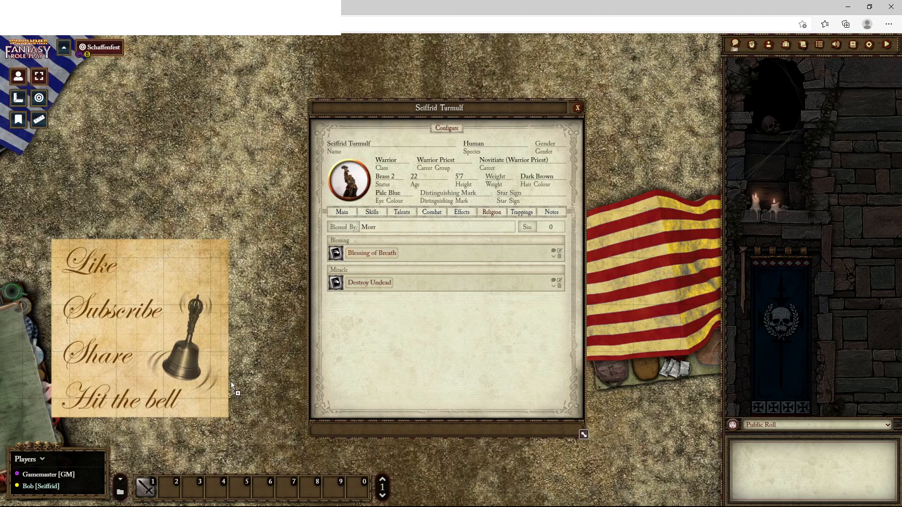
pyautogui.moveTo(177, 477); pyautogui.dragTo(170, 489)
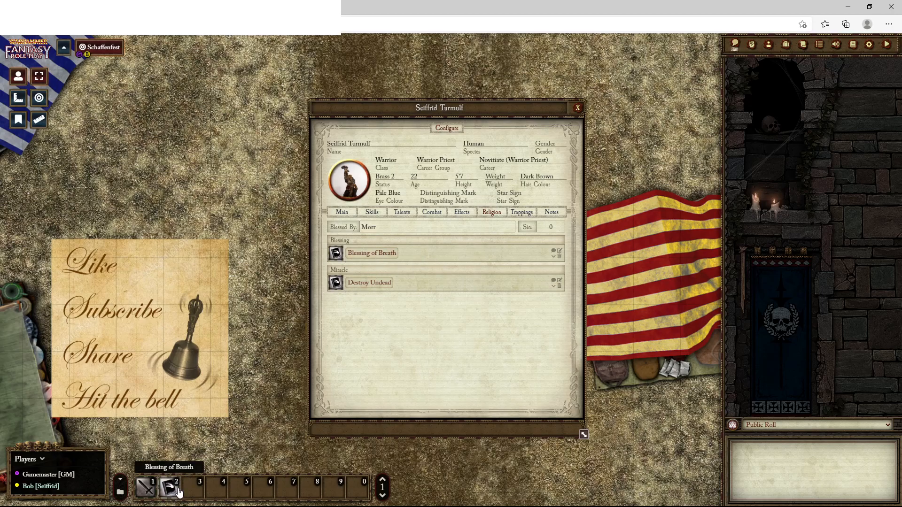
pyautogui.moveTo(438, 280); pyautogui.dragTo(246, 456)
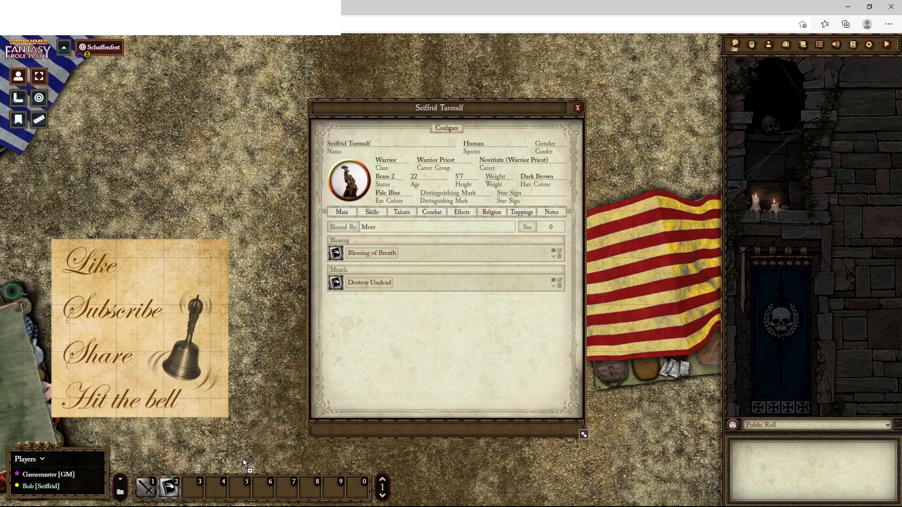
pyautogui.moveTo(192, 490); pyautogui.dragTo(193, 491)
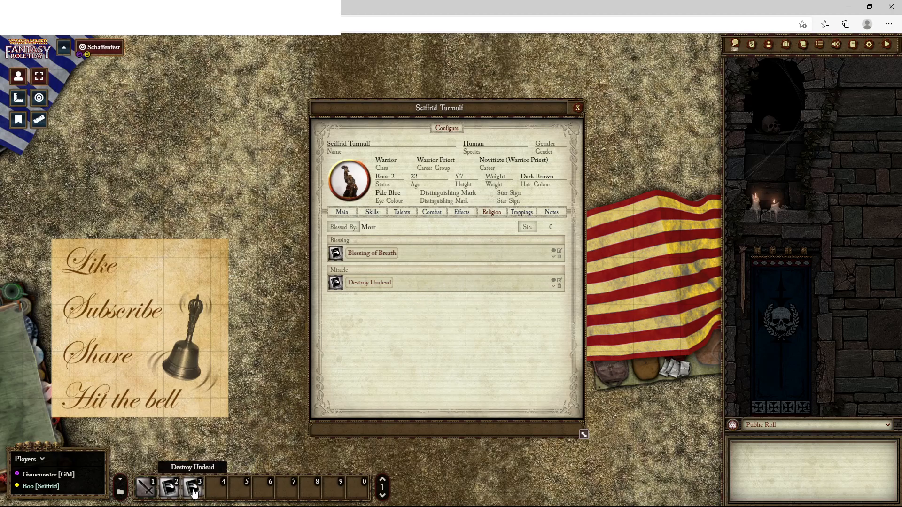
pyautogui.click(579, 106)
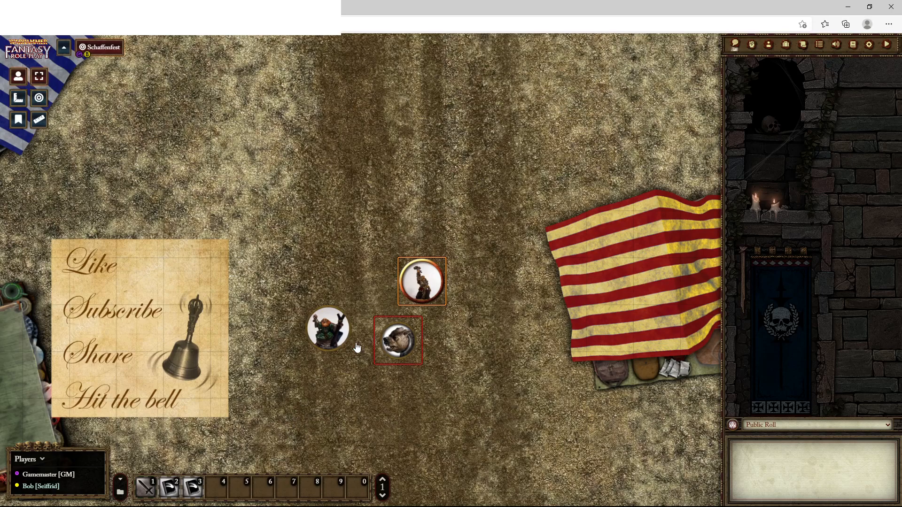
# Create a new macro in hotbar slot 4 and name it 1d8
pyautogui.click(219, 492)
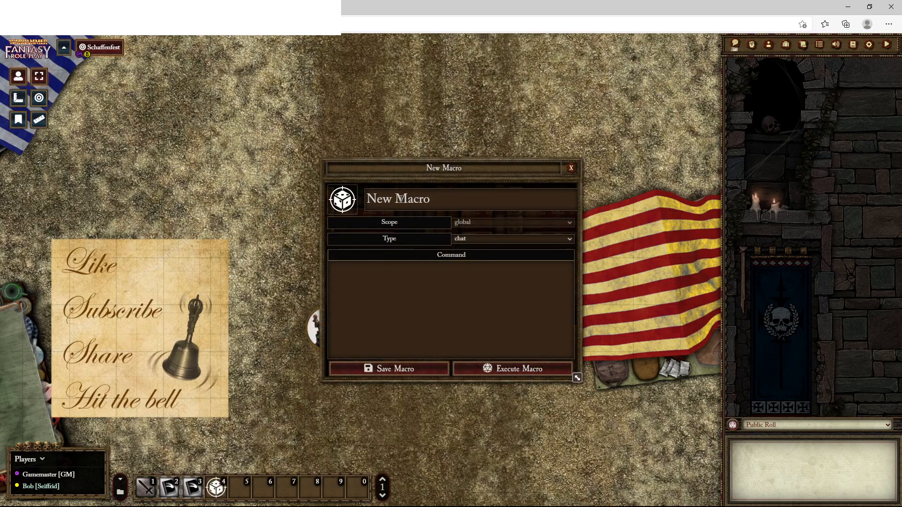
pyautogui.moveTo(435, 197); pyautogui.dragTo(367, 198)
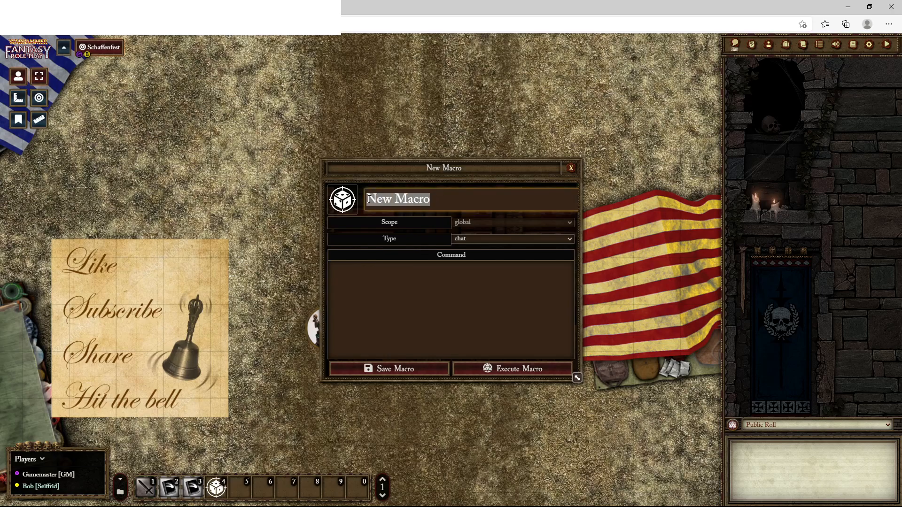
pyautogui.press('BackSpace')
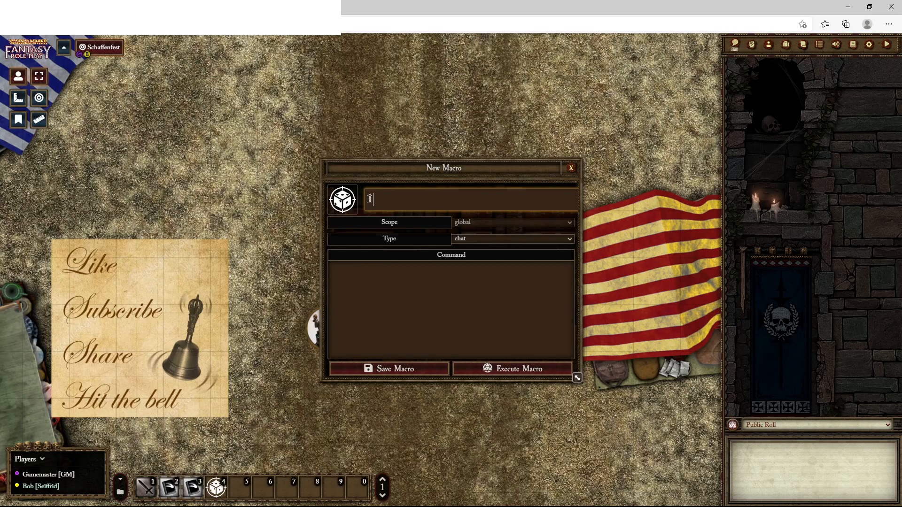
pyautogui.write('d')
pyautogui.write('6')
pyautogui.press('BackSpace')
pyautogui.write('8')
# Set the 1d8 macro's image to d8-grey.svg from the core icons/svg folder, browsing with thumbnails displayed
pyautogui.click(342, 201)
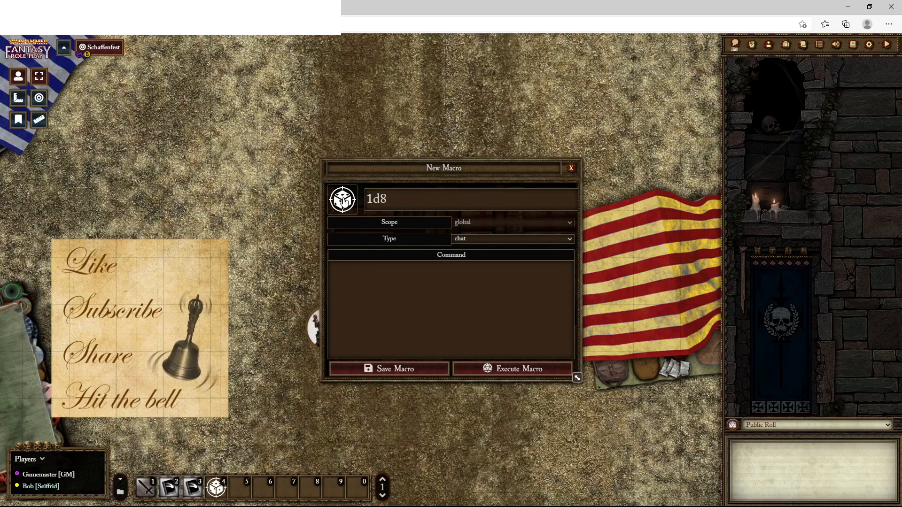
pyautogui.click(343, 201)
pyautogui.scroll(-10, 362, 317)
pyautogui.scroll(10, 367, 323)
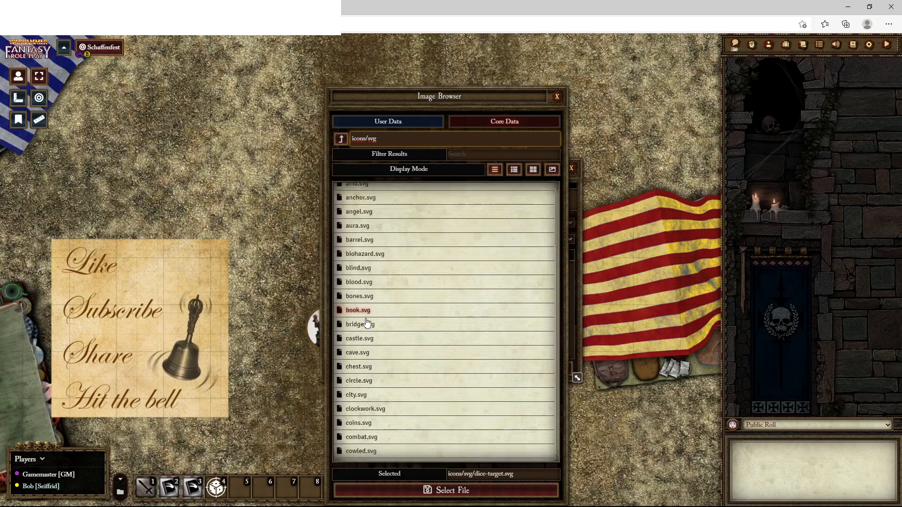
pyautogui.click(514, 170)
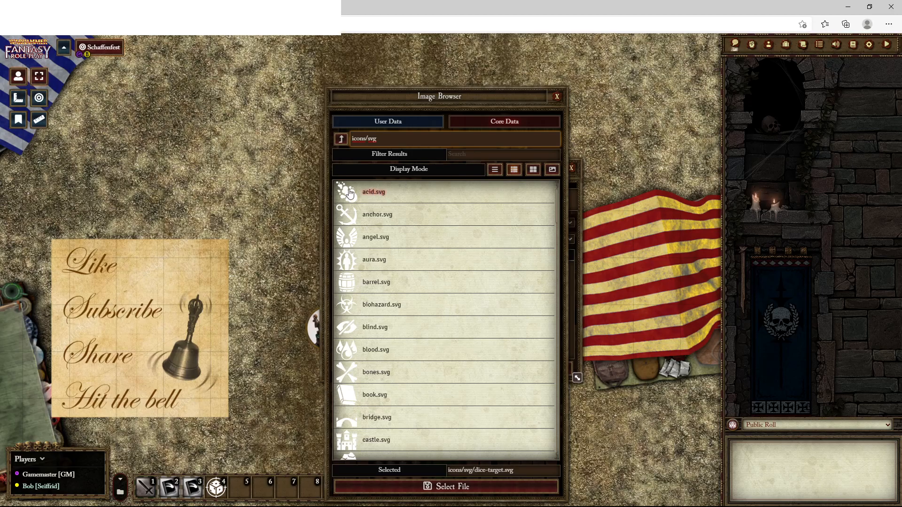
pyautogui.click(536, 175)
pyautogui.click(513, 170)
pyautogui.scroll(-5, 371, 267)
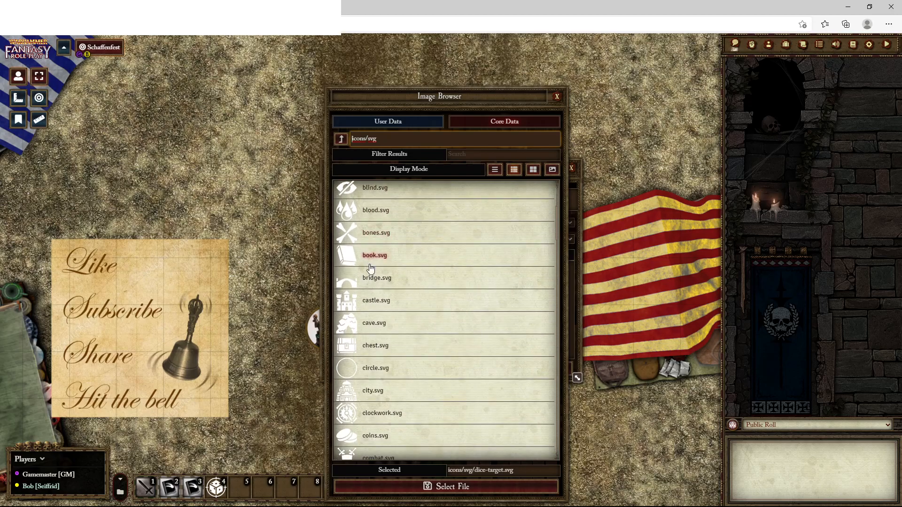
pyautogui.scroll(-3, 370, 269)
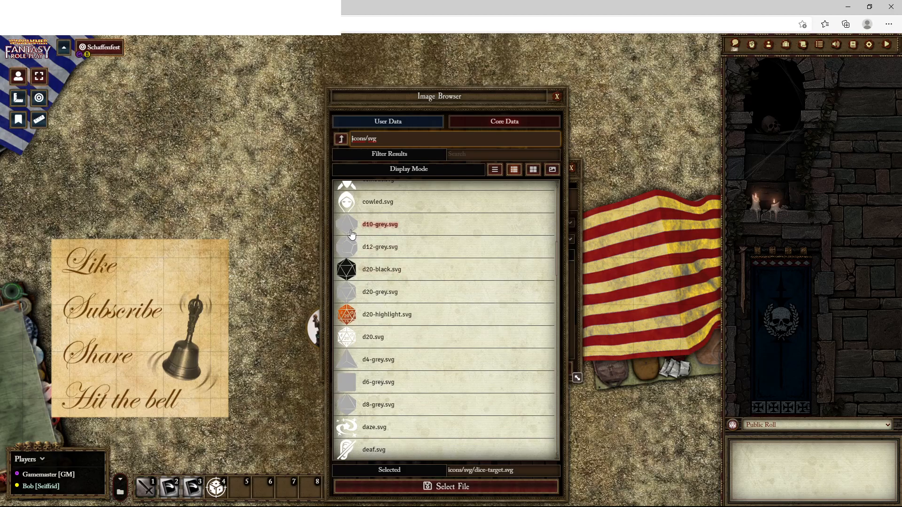
pyautogui.click(376, 408)
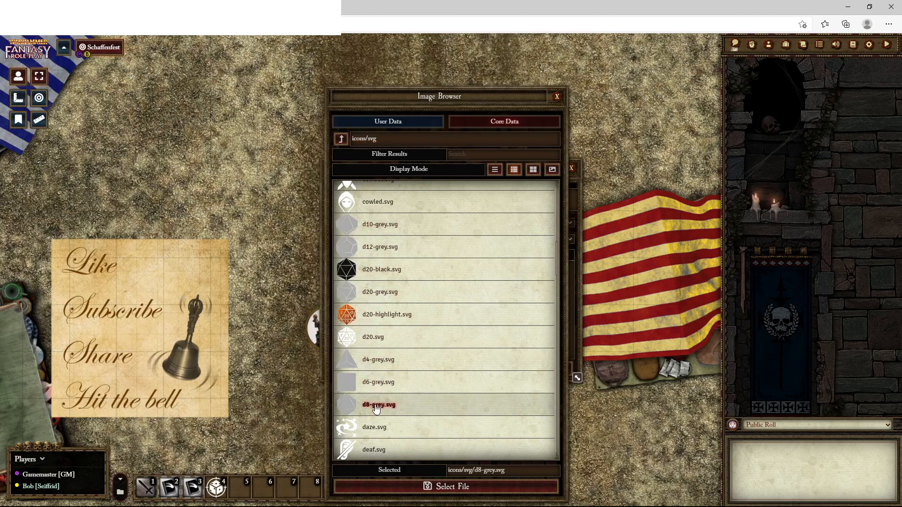
pyautogui.click(438, 487)
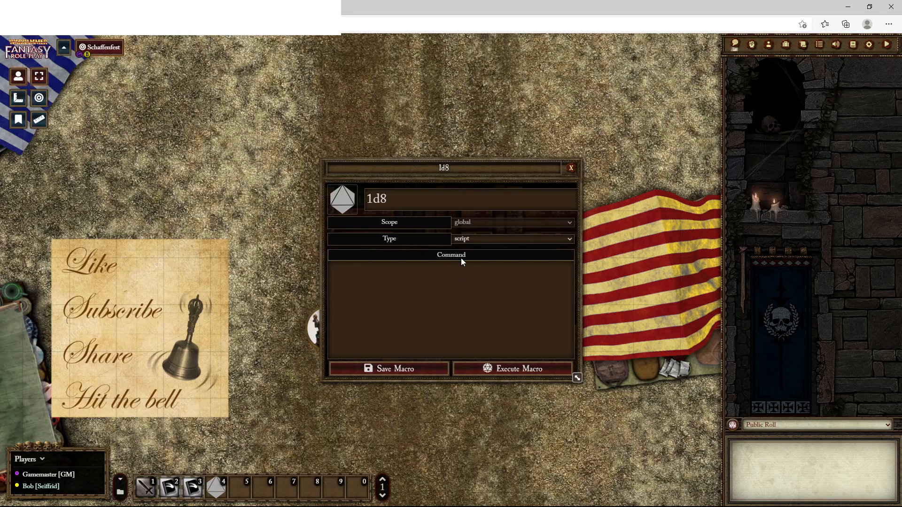
# Enter the command "/roll 1d8" with the macro type set to chat, save the macro and run it from the hotbar
pyautogui.click(407, 292)
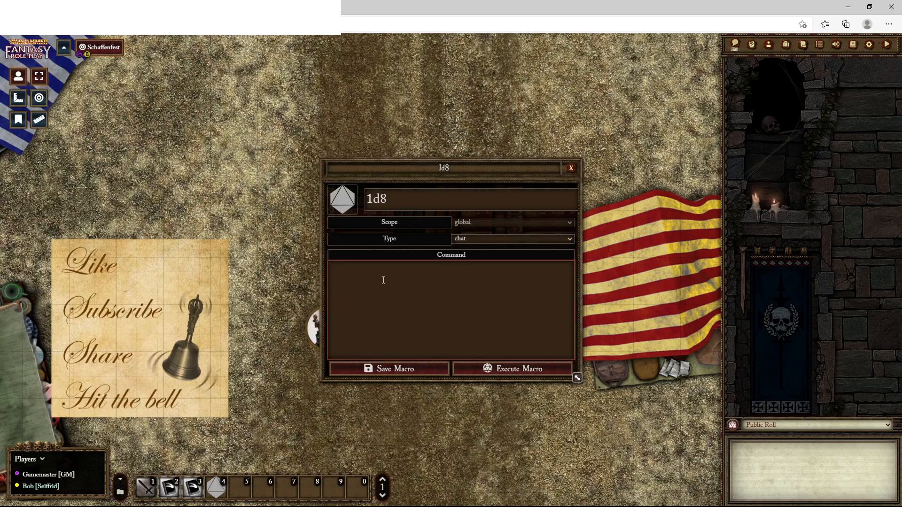
pyautogui.write('/roll 1d8')
pyautogui.click(390, 367)
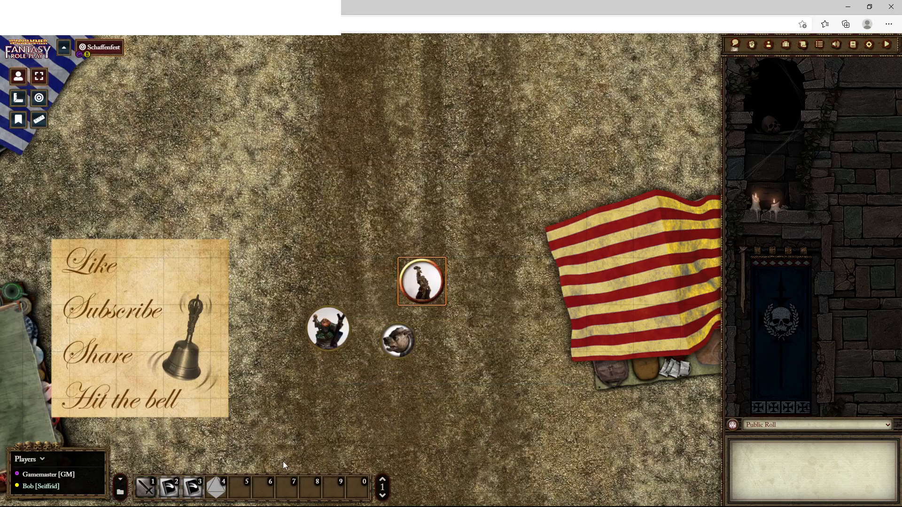
pyautogui.click(217, 488)
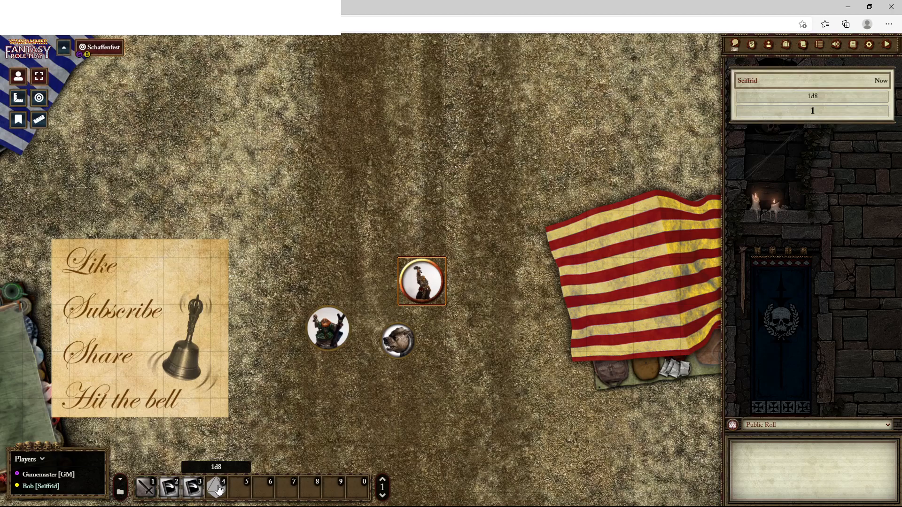
# Edit the macro in slot 4, renaming it 4d8 and changing its command to "/roll 4d8", and save it
pyautogui.rightClick(217, 488)
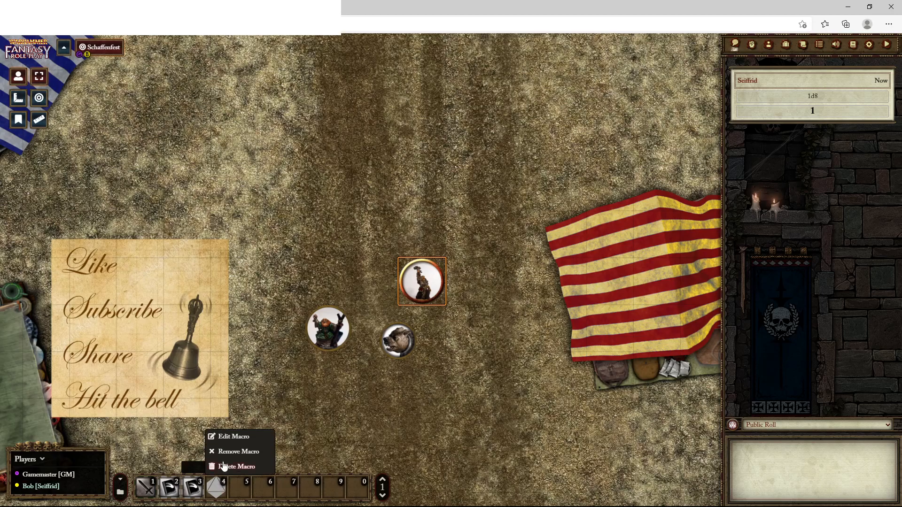
pyautogui.click(224, 435)
pyautogui.click(369, 199)
pyautogui.press('BackSpace')
pyautogui.write('4d8')
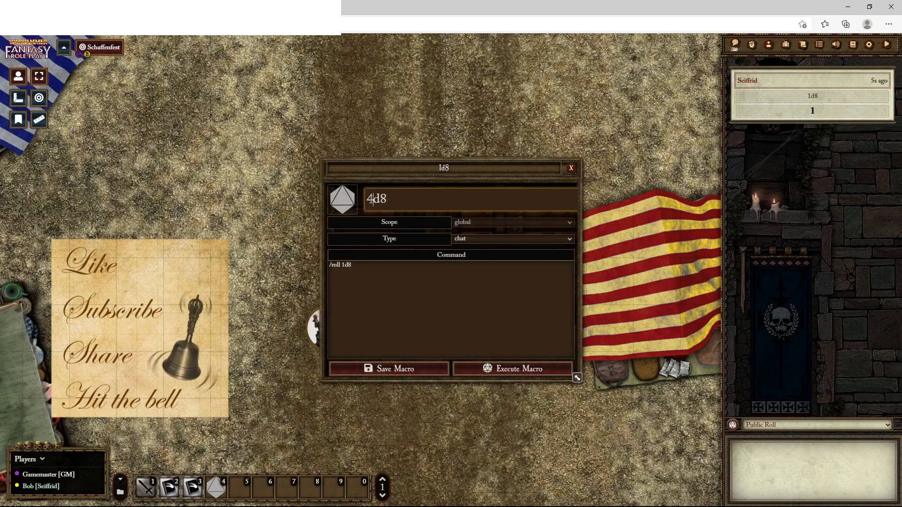
pyautogui.click(346, 267)
pyautogui.press('BackSpace')
pyautogui.write('4')
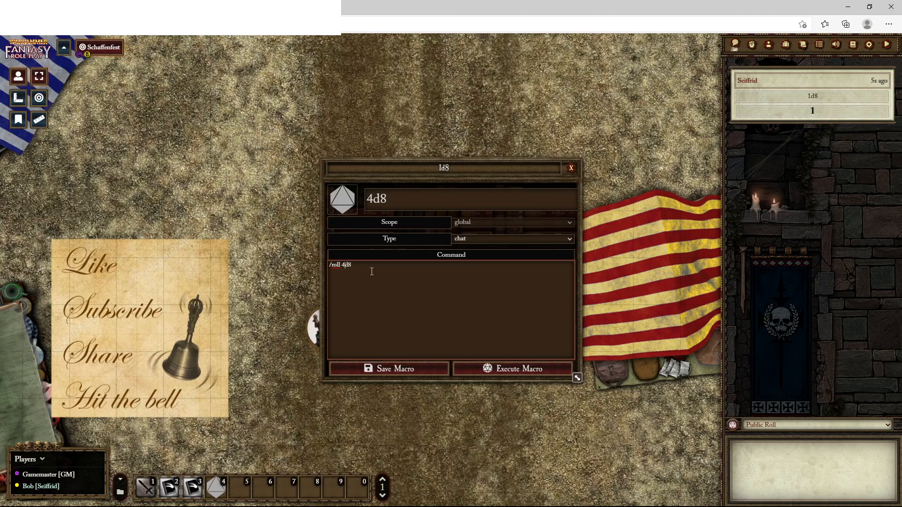
pyautogui.click(393, 370)
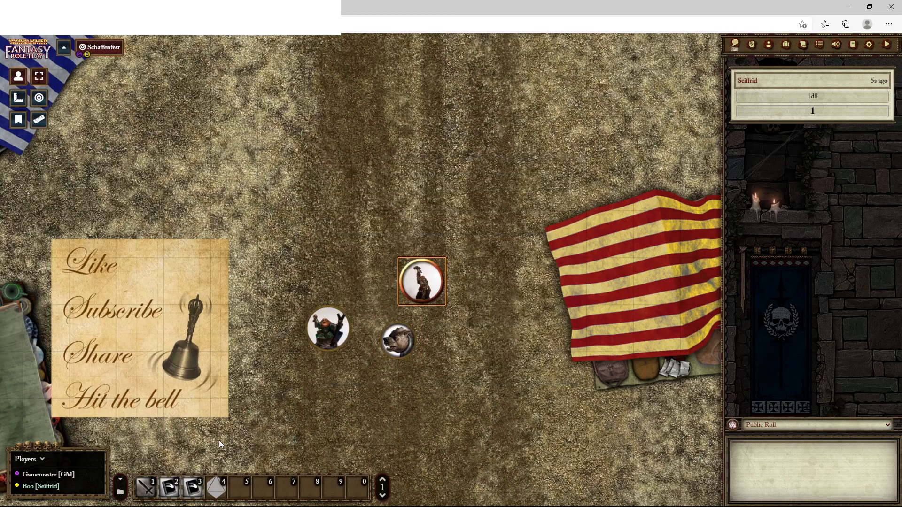
# Run the 4d8 macro and inspect the individual dice of its roll in the chat log
pyautogui.click(216, 496)
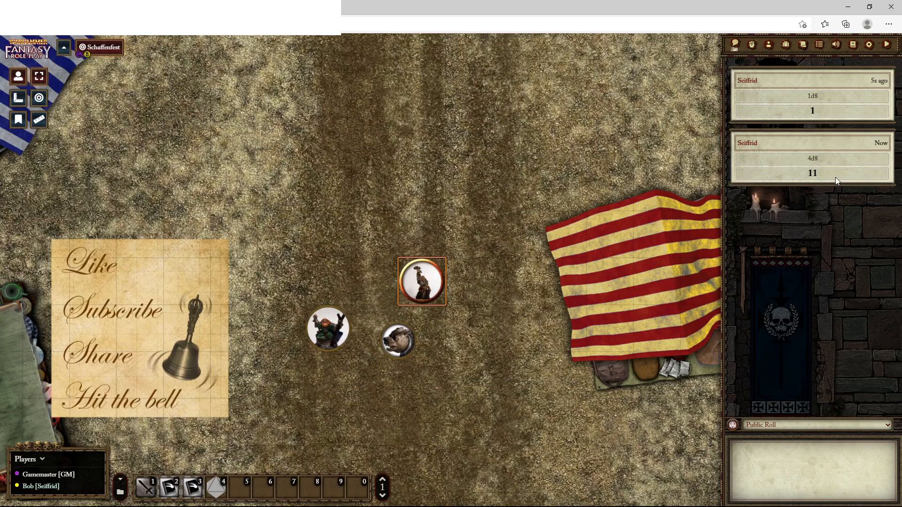
pyautogui.click(795, 174)
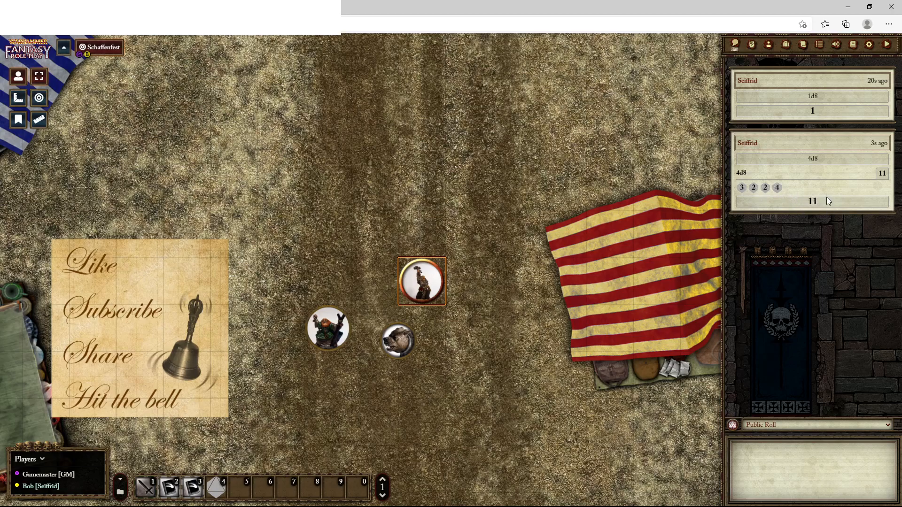
pyautogui.click(838, 188)
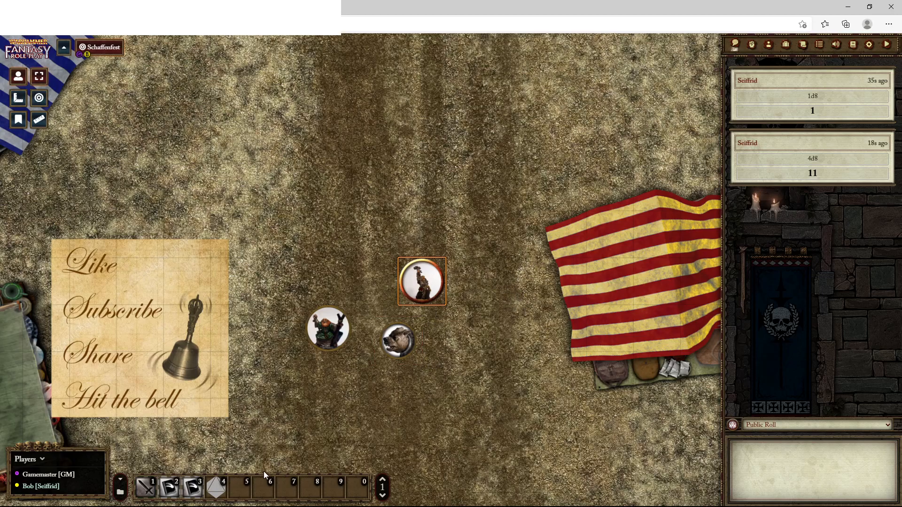
# Change the 4d8 macro's command to "/gmroll 4d8", save it and run the macro
pyautogui.rightClick(221, 491)
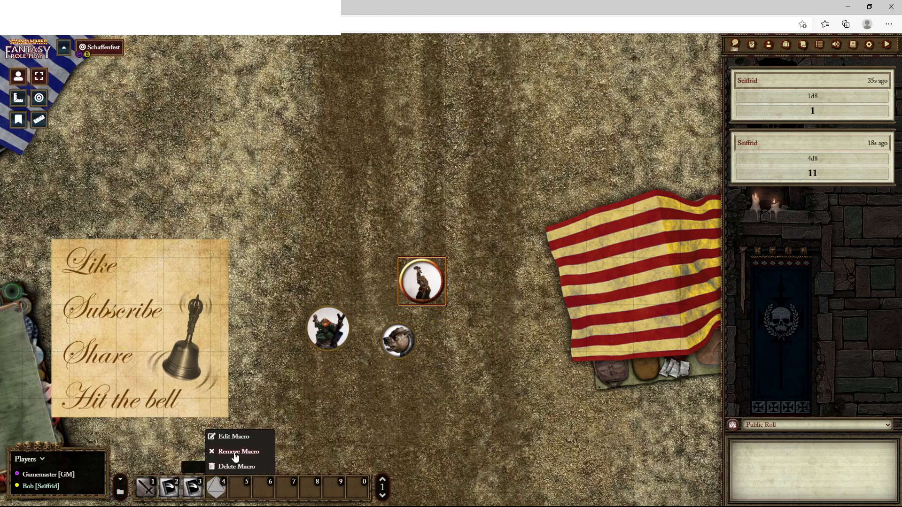
pyautogui.click(233, 437)
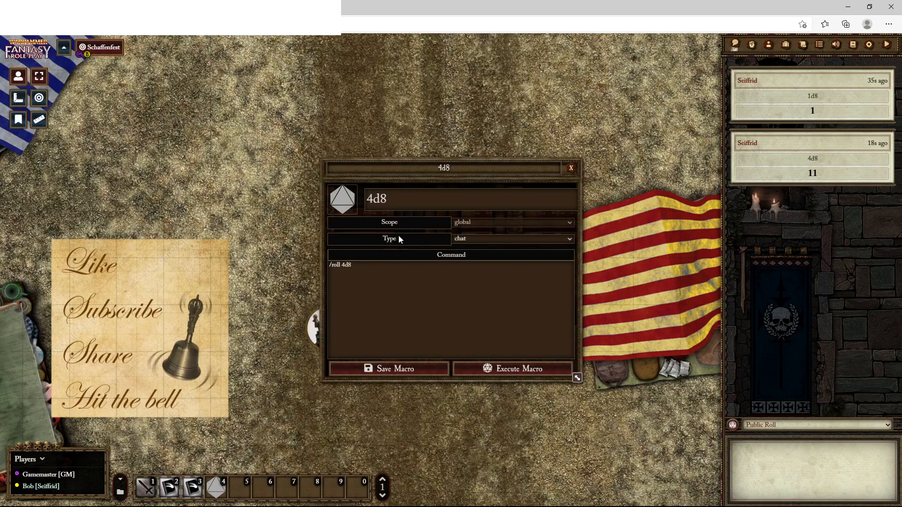
pyautogui.click(333, 266)
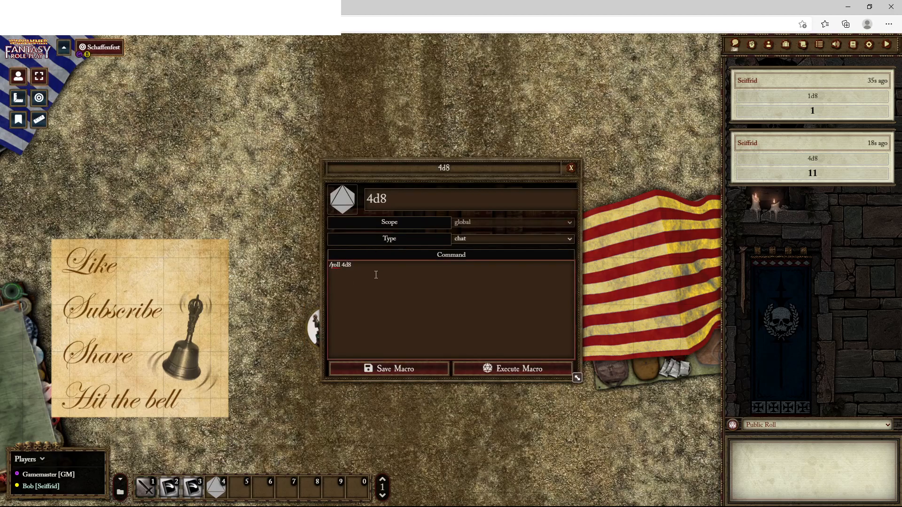
pyautogui.write('gm')
pyautogui.click(387, 368)
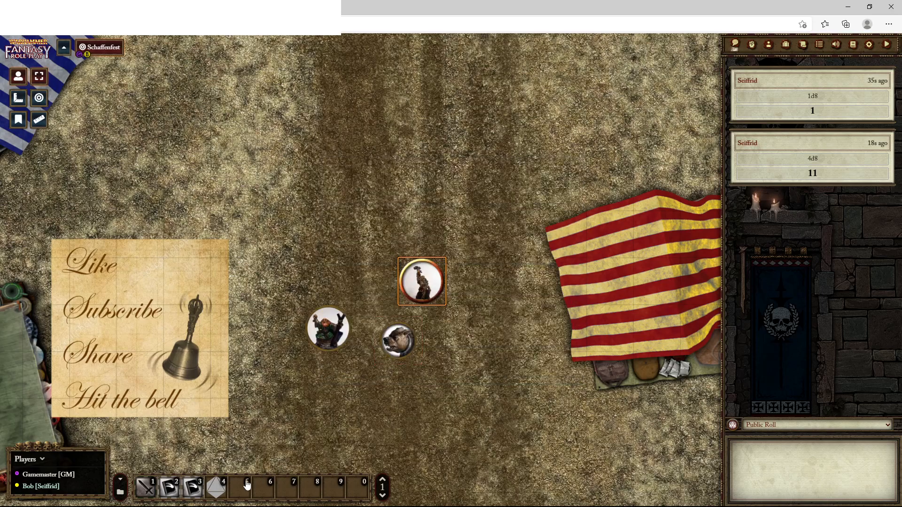
pyautogui.click(217, 491)
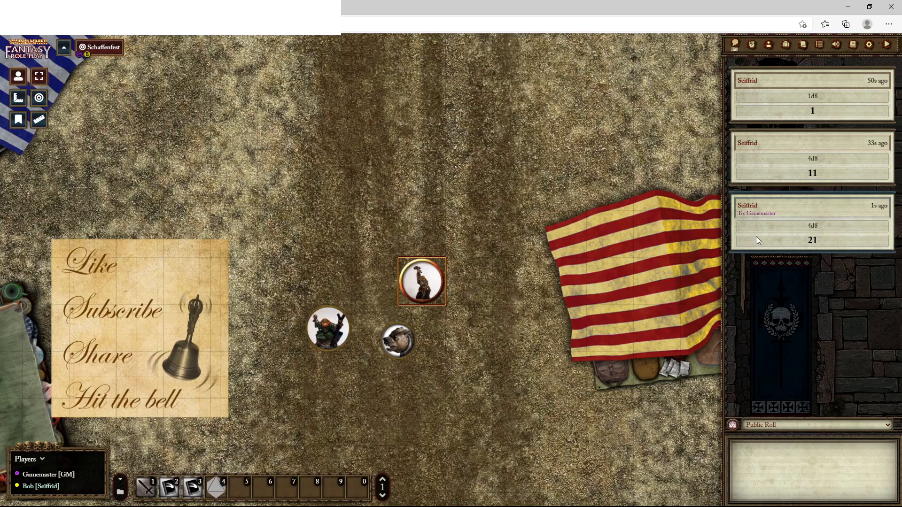
# Change the 4d8 macro's command to "/blindroll 4d8" and save the macro
pyautogui.rightClick(216, 489)
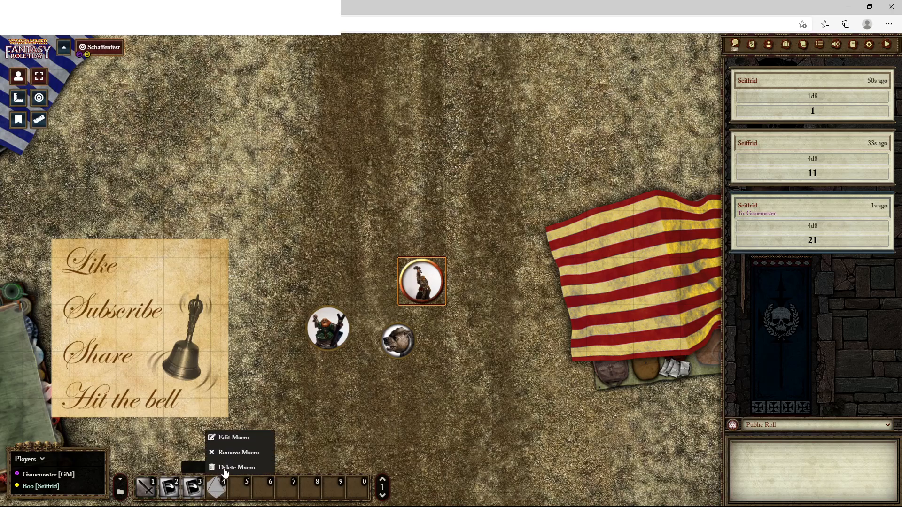
pyautogui.click(233, 436)
pyautogui.click(340, 266)
pyautogui.press('BackSpace')
pyautogui.press('BackSpace')
pyautogui.write('blindroll 4d8')
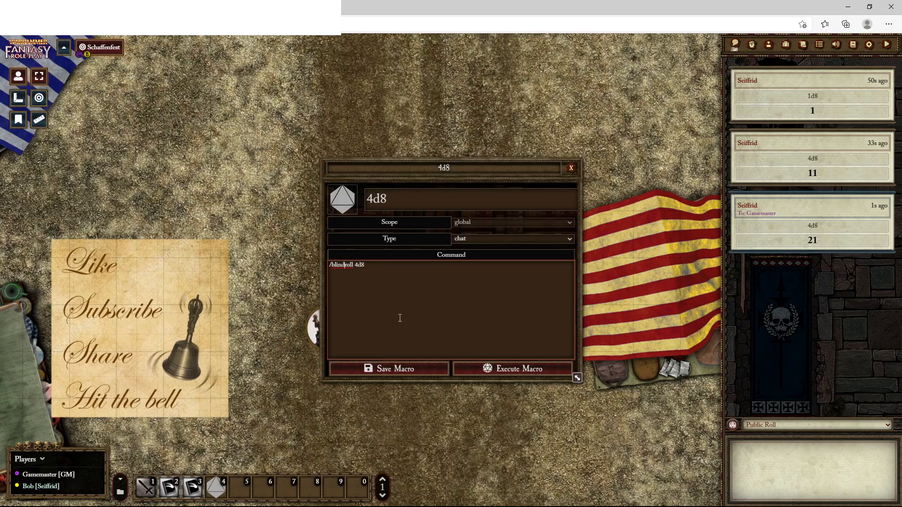
pyautogui.click(396, 370)
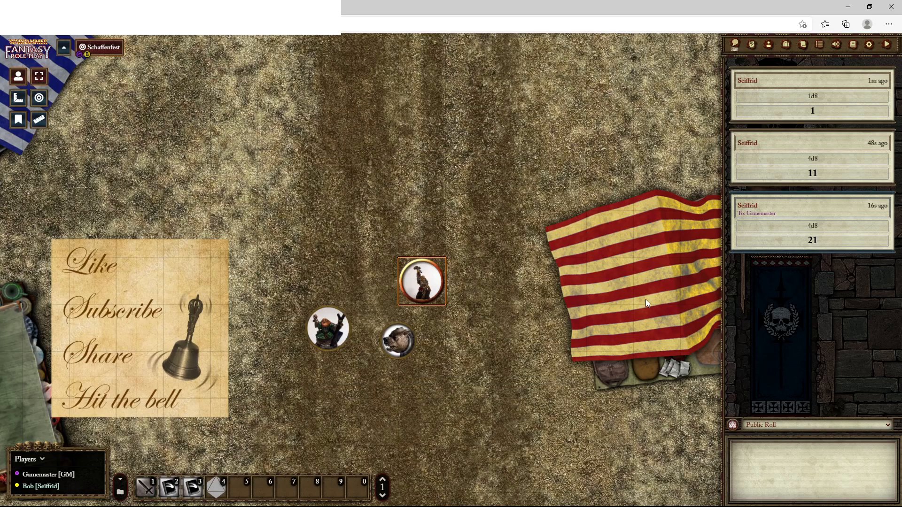
# Change the 4d8 macro's command to "/selfroll 4d8", save it and run the macro
pyautogui.rightClick(215, 493)
pyautogui.click(229, 439)
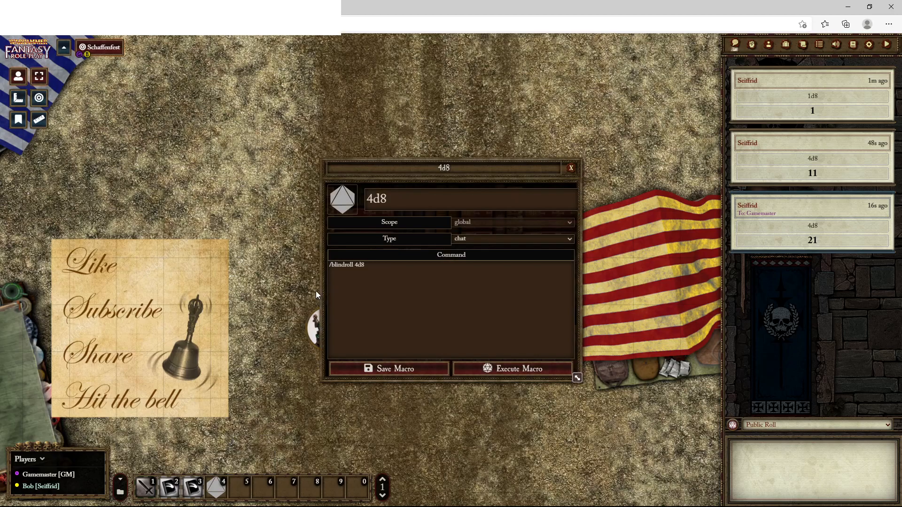
pyautogui.click(342, 269)
pyautogui.press('BackSpace')
pyautogui.press('BackSpace')
pyautogui.press('BackSpace')
pyautogui.press('BackSpace')
pyautogui.press('BackSpace')
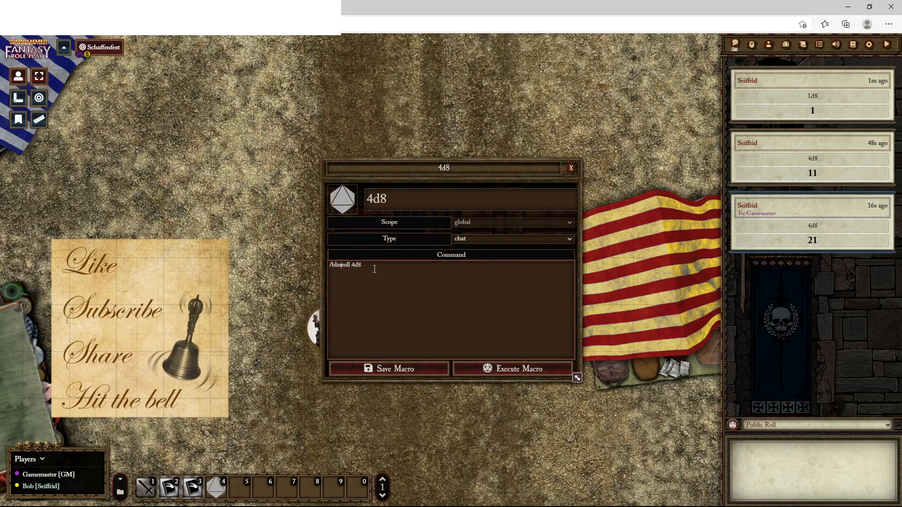
pyautogui.write('self')
pyautogui.click(368, 371)
pyautogui.click(213, 490)
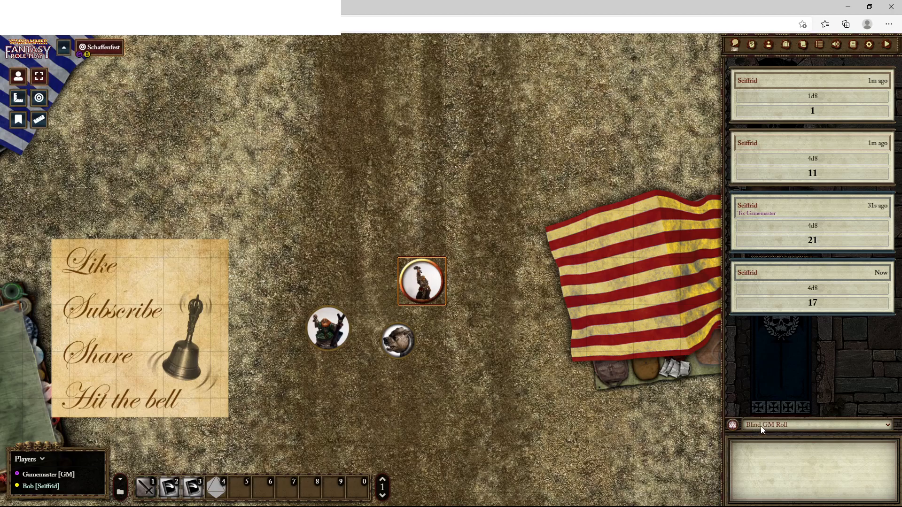
# Set the chat roll mode to Public Roll and, after checking the 4d8 macro's command, run the macro again
pyautogui.click(765, 472)
pyautogui.rightClick(217, 489)
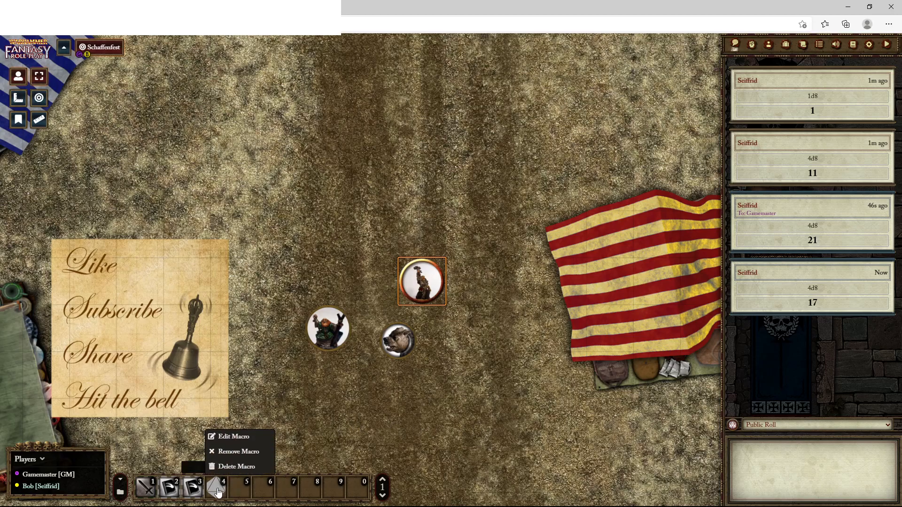
pyautogui.click(232, 438)
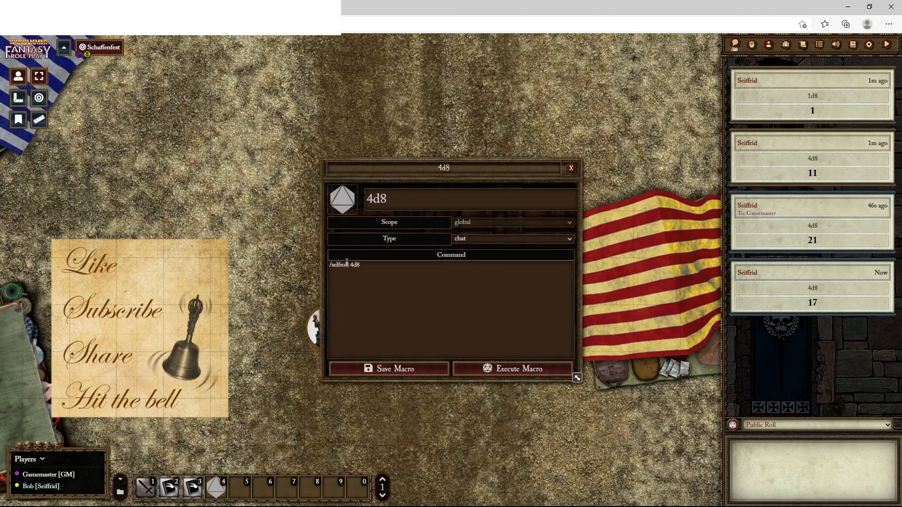
pyautogui.click(570, 168)
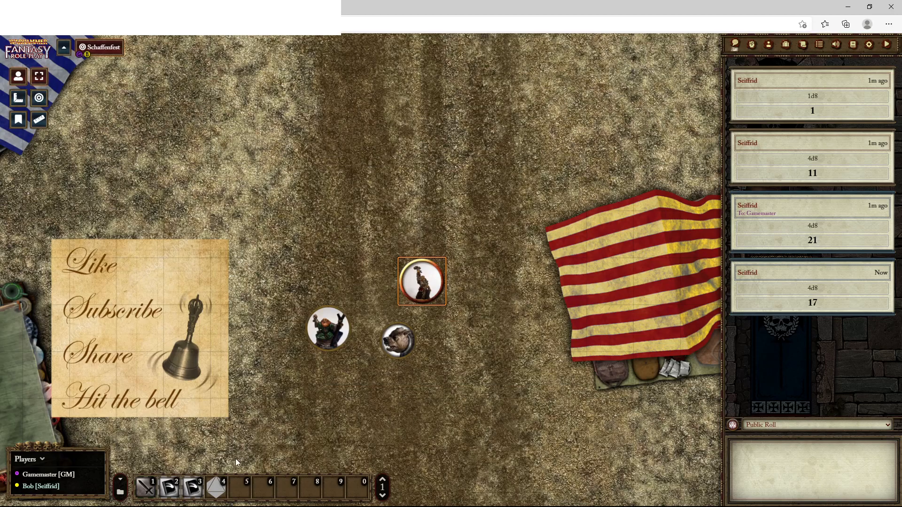
pyautogui.click(216, 487)
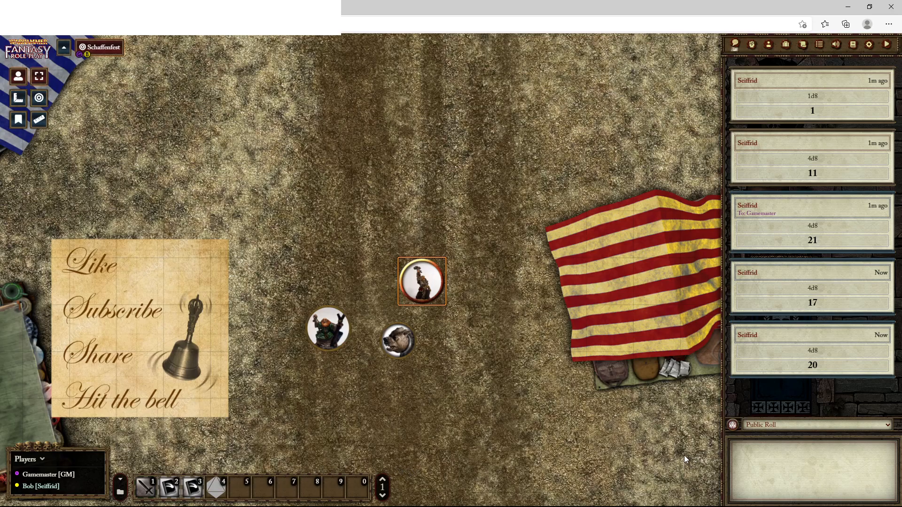
# Create a new macro in hotbar slot 5 and name it "Catchphrase"
pyautogui.rightClick(247, 490)
pyautogui.click(239, 489)
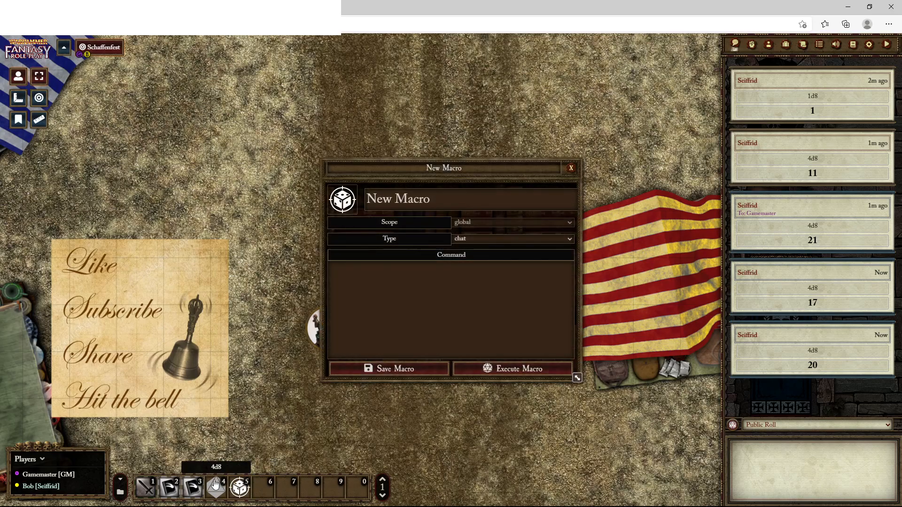
pyautogui.rightClick(213, 488)
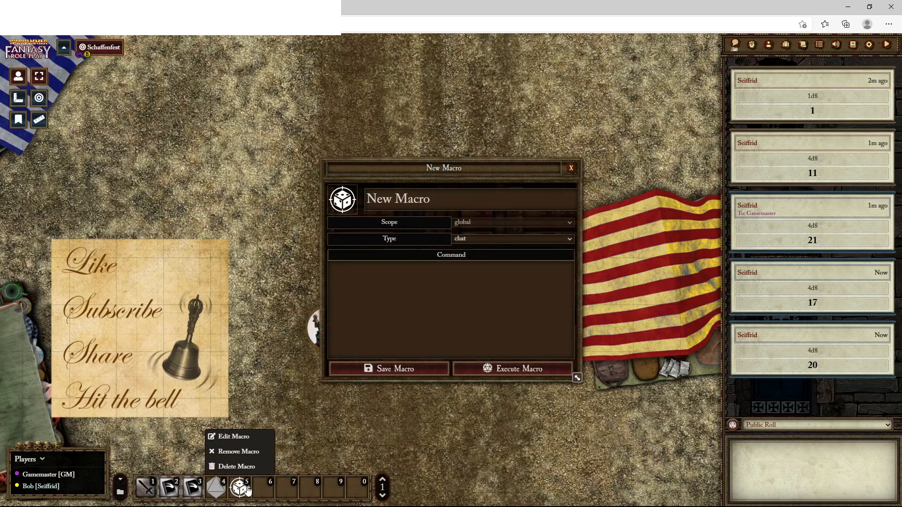
pyautogui.click(301, 457)
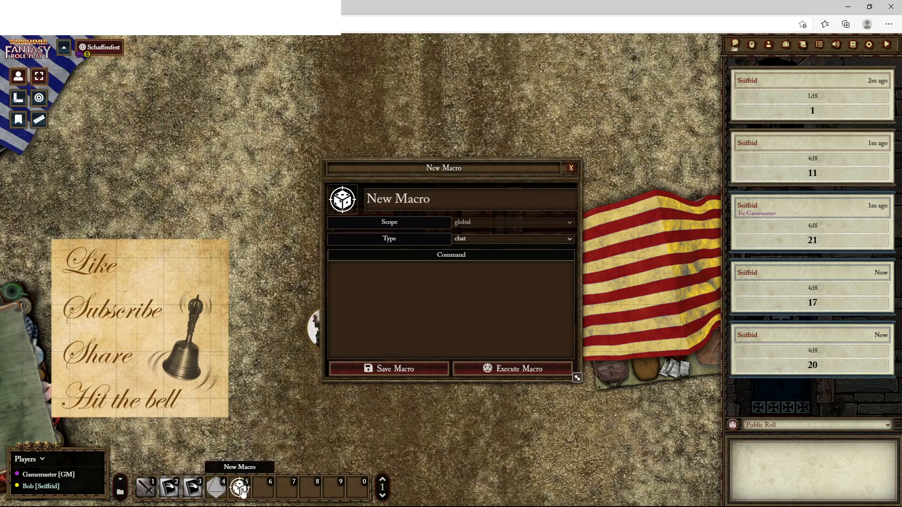
pyautogui.doubleClick(393, 198)
pyautogui.moveTo(393, 198); pyautogui.dragTo(360, 200)
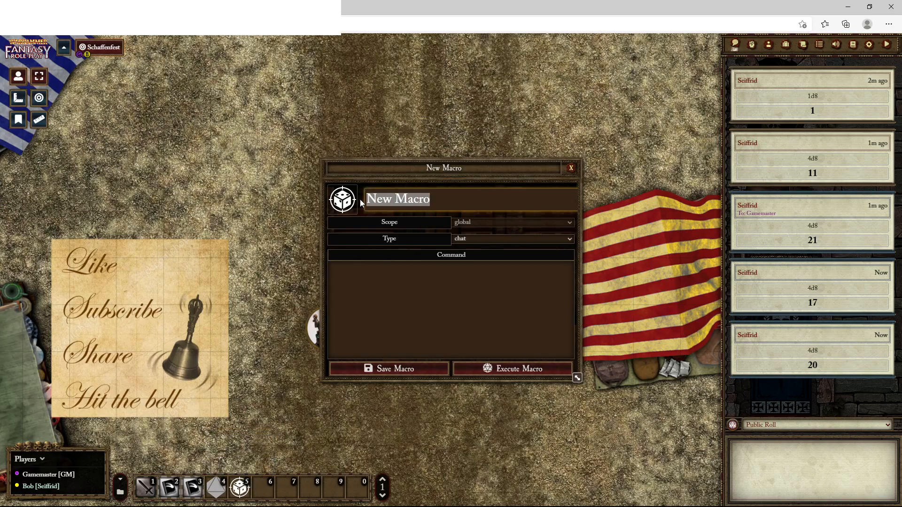
pyautogui.write('Catchphre')
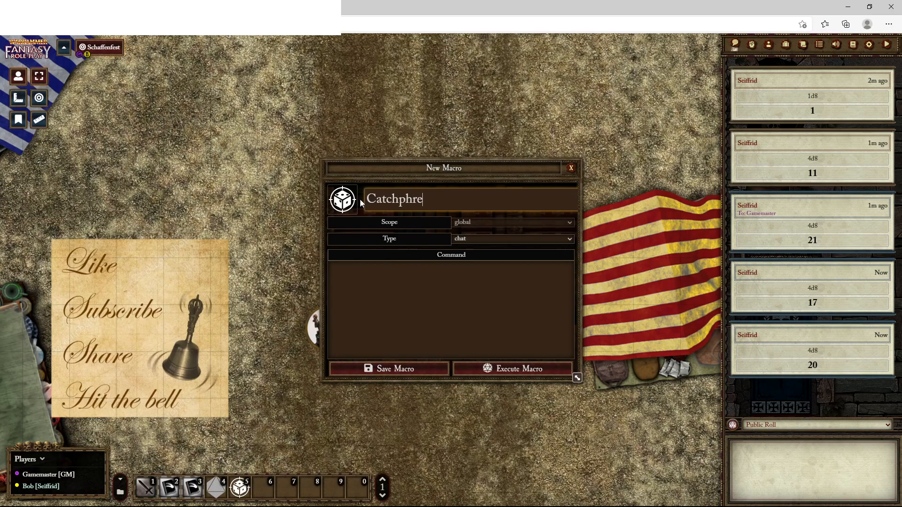
pyautogui.press('BackSpace')
pyautogui.write('ase')
pyautogui.moveTo(399, 167); pyautogui.dragTo(308, 114)
pyautogui.click(317, 137)
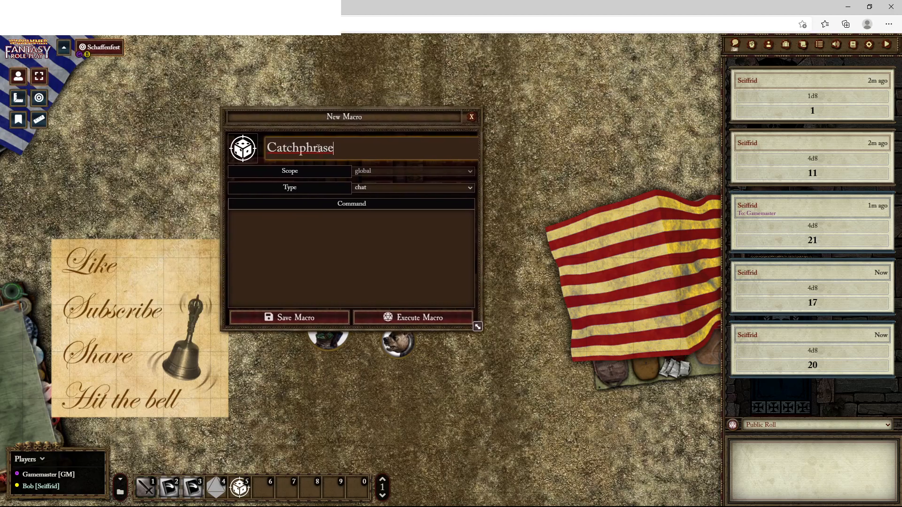
# Set the Catchphrase macro's command to "/ic Leeerooooooy Jenkins!!!" and save the macro
pyautogui.click(256, 235)
pyautogui.write('L')
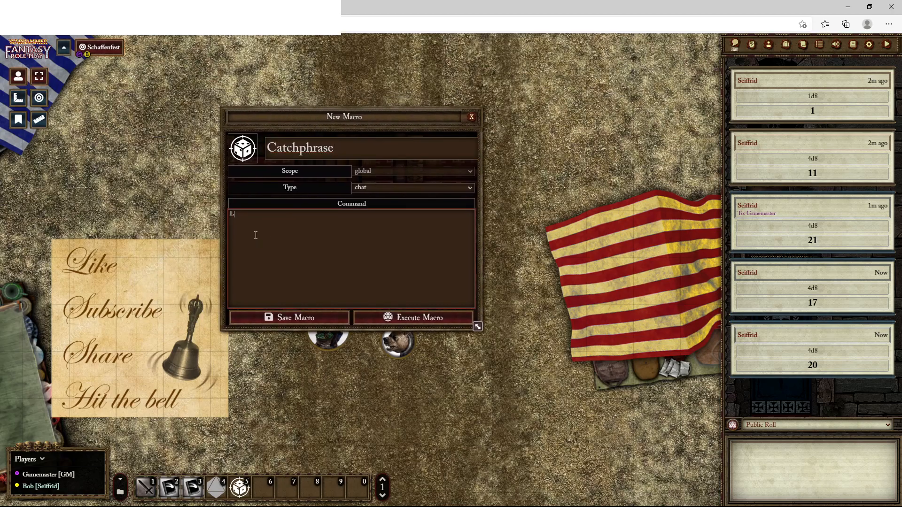
pyautogui.write('eeerooooooy Jenkins!!!')
pyautogui.moveTo(315, 116); pyautogui.dragTo(215, 169)
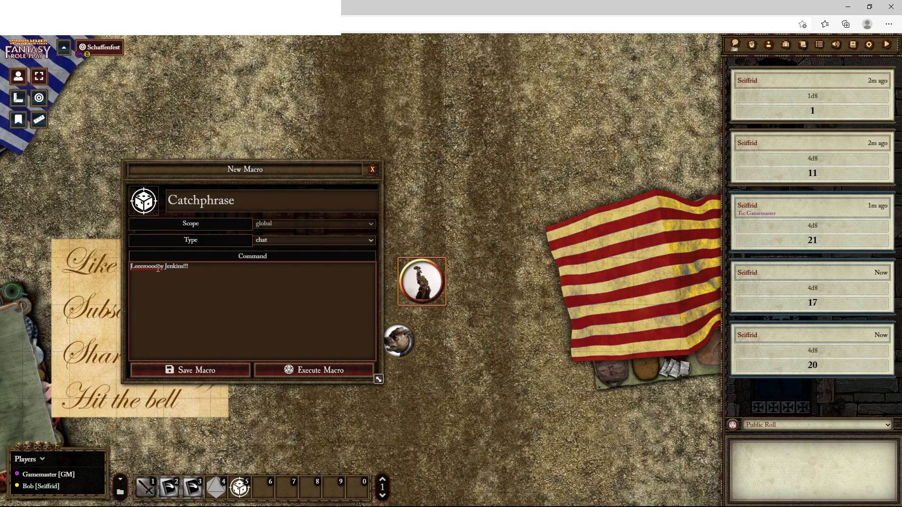
pyautogui.write('/ic')
pyautogui.click(214, 365)
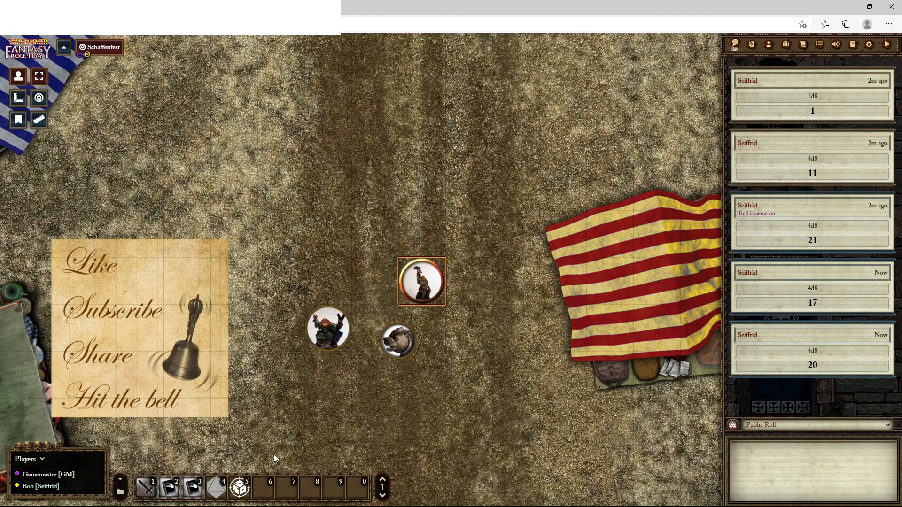
# Run the Catchphrase macro and reopen it to check its in-character command
pyautogui.click(238, 489)
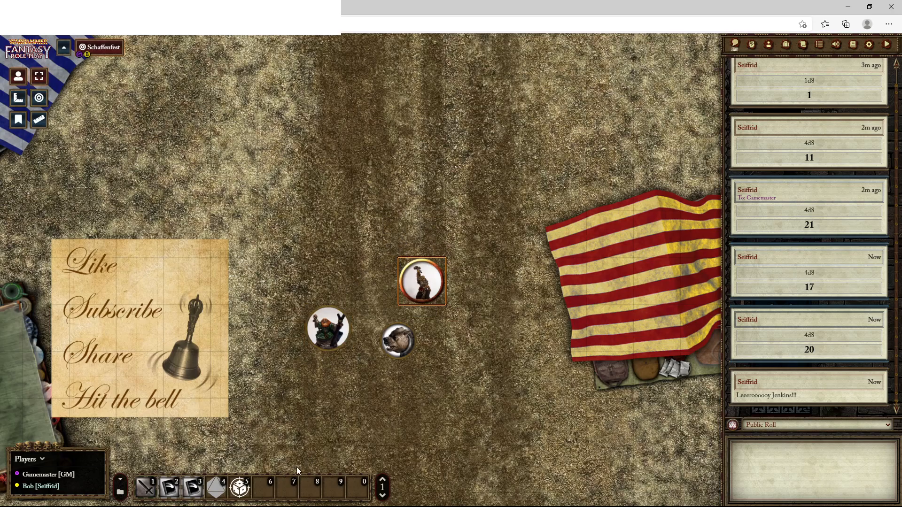
pyautogui.rightClick(240, 491)
pyautogui.click(249, 434)
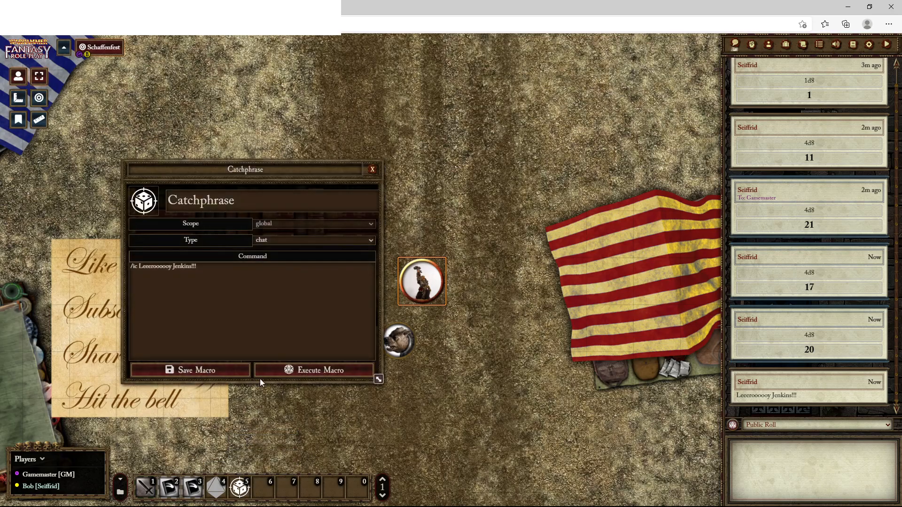
pyautogui.click(372, 170)
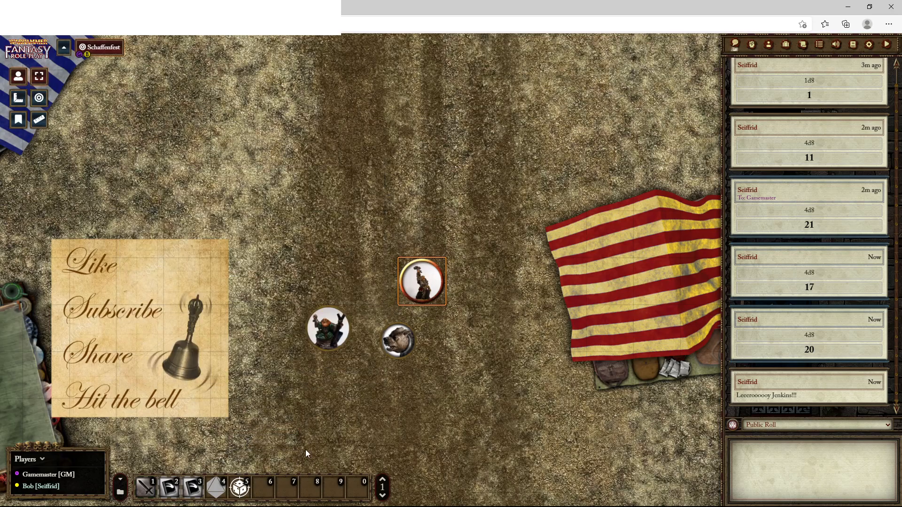
# Create a new macro in hotbar slot 6 and name it "afk brb"
pyautogui.click(263, 491)
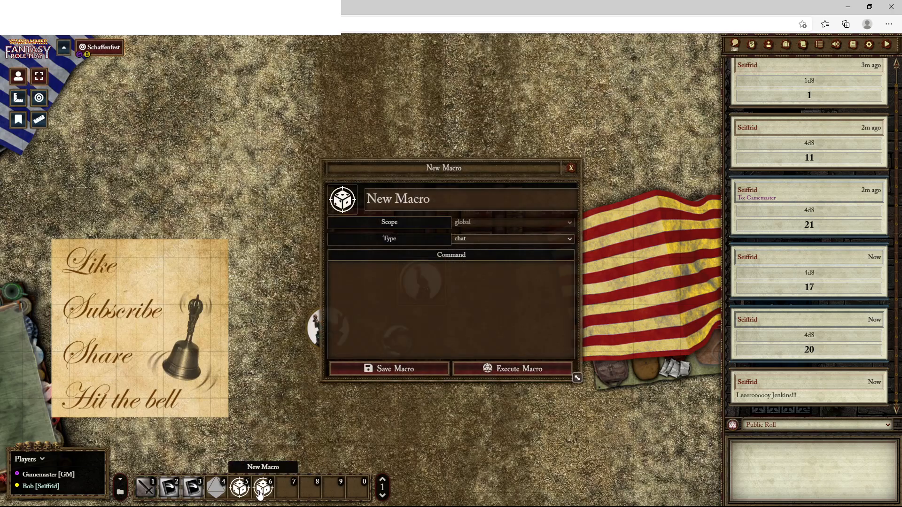
pyautogui.moveTo(439, 201); pyautogui.dragTo(352, 202)
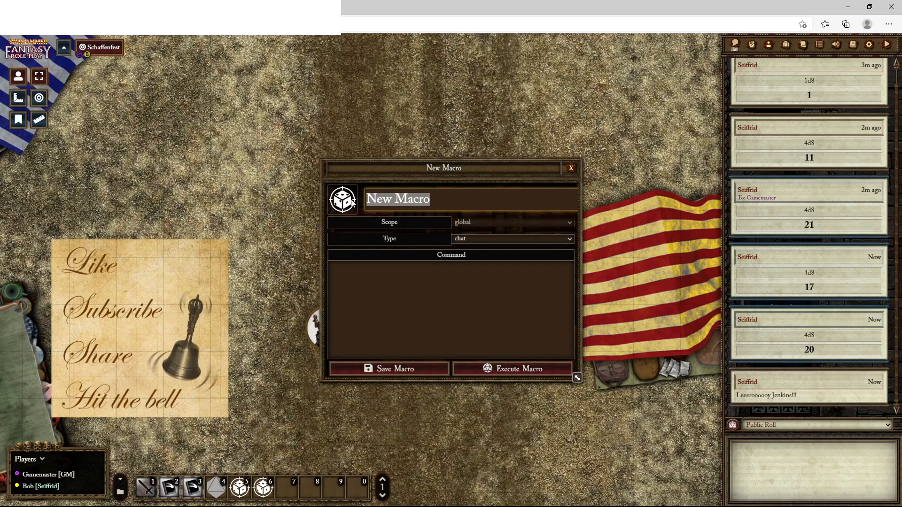
pyautogui.write('afk brb')
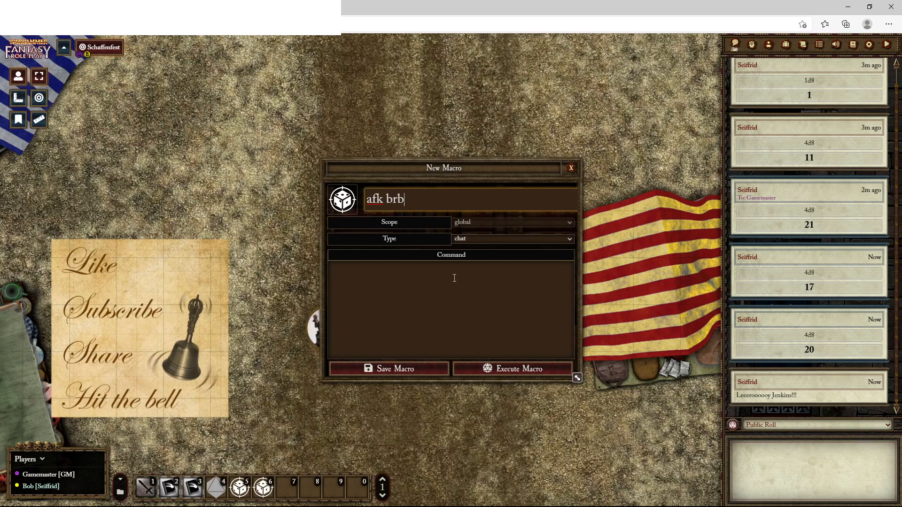
# Set the afk brb macro's command to "/ooc AFK BRB", save it and run the macro twice
pyautogui.click(391, 286)
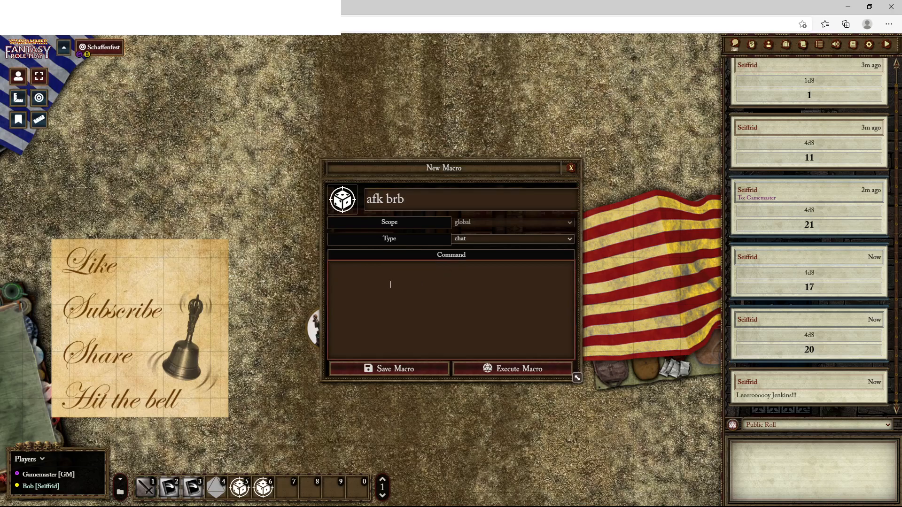
pyautogui.write('/')
pyautogui.moveTo(358, 167); pyautogui.dragTo(171, 116)
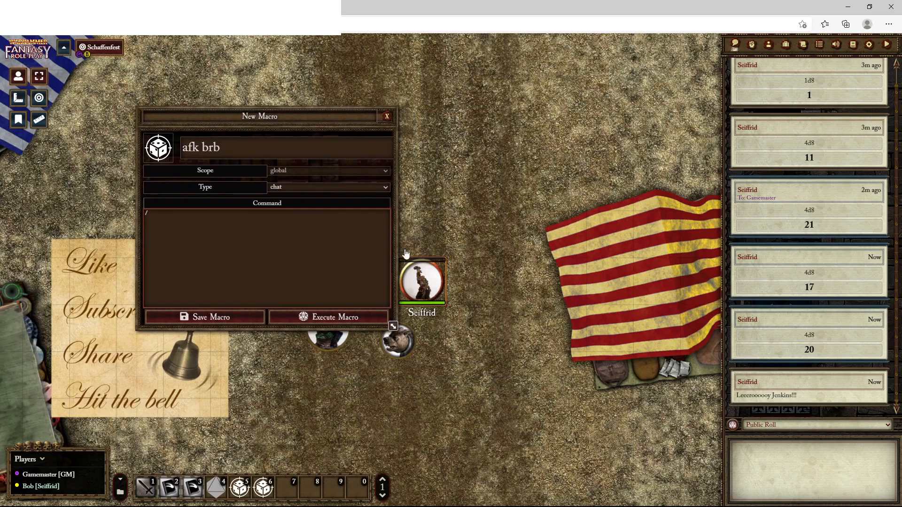
pyautogui.moveTo(291, 117); pyautogui.dragTo(372, 143)
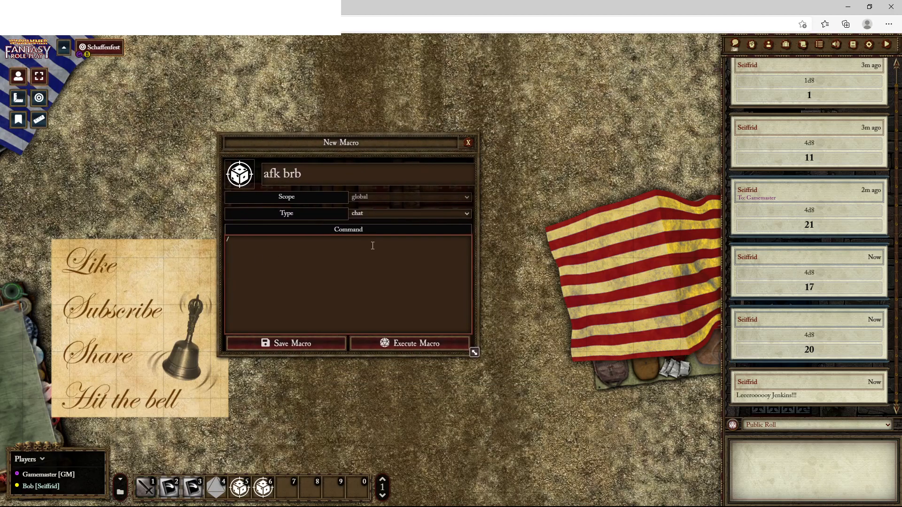
pyautogui.write('ooc AFK BR')
pyautogui.click(317, 343)
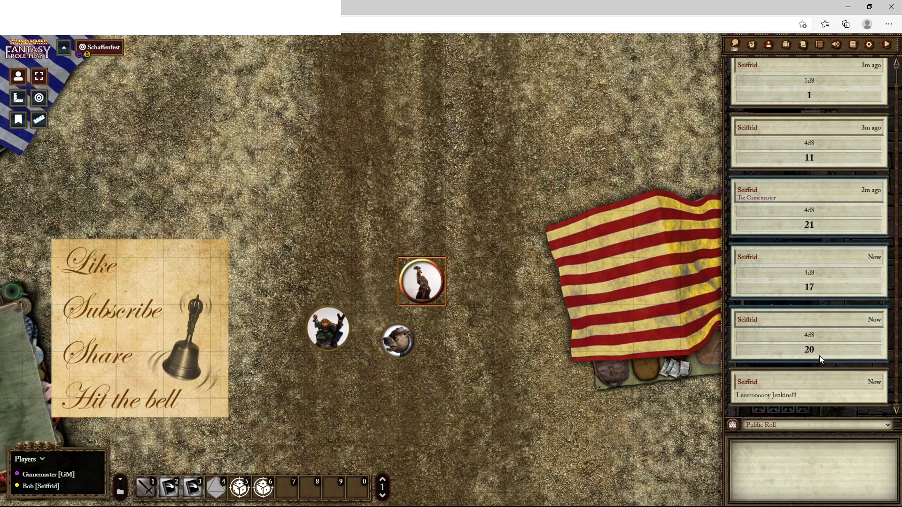
pyautogui.click(263, 488)
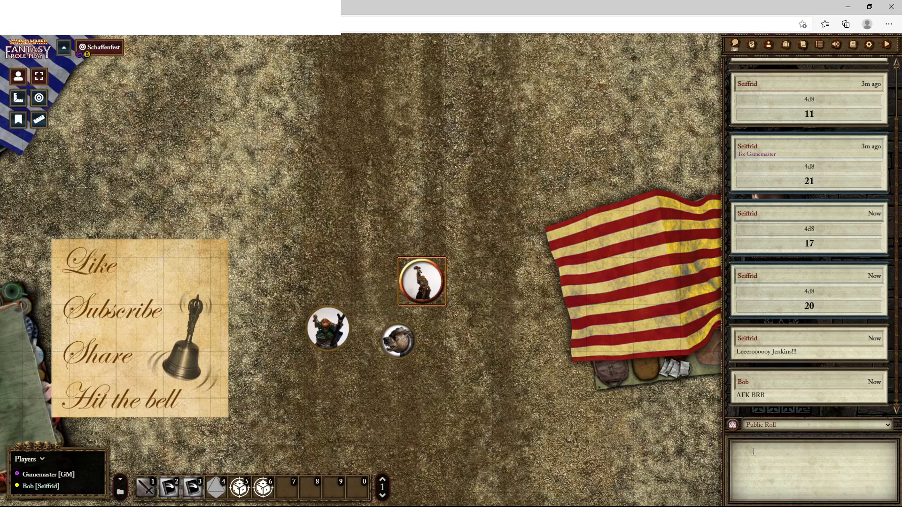
pyautogui.click(265, 490)
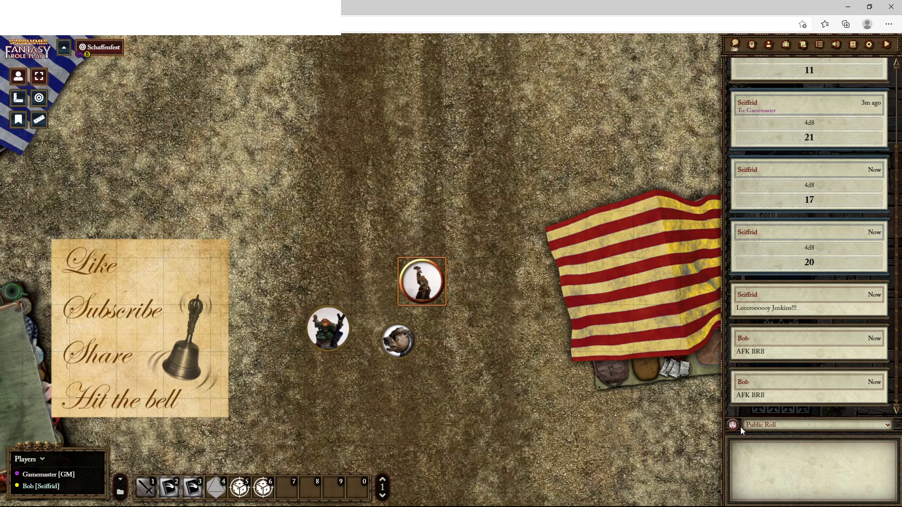
# Post "hello" as a normal chat message, and whisper to the Gamemaster with "/w gm hello"
pyautogui.write('hello')
pyautogui.press('Return')
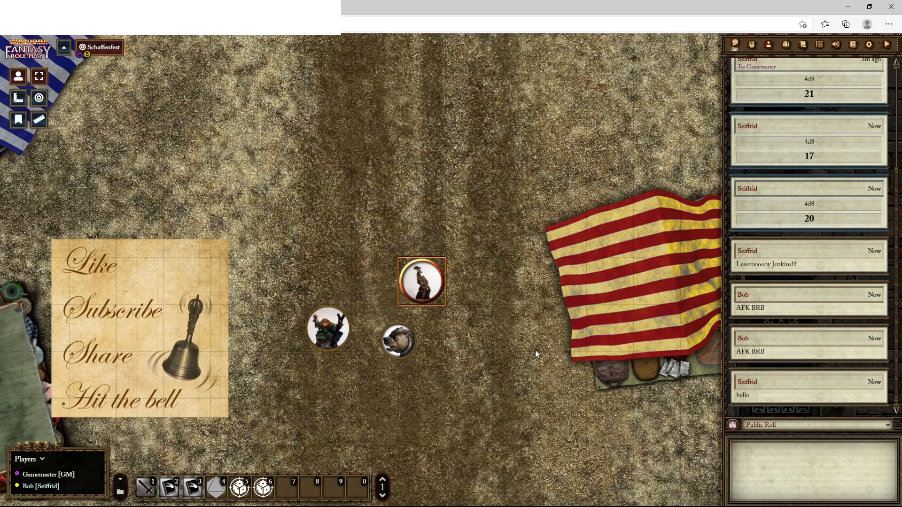
pyautogui.write('/w')
pyautogui.write('gmhello')
pyautogui.press('Return')
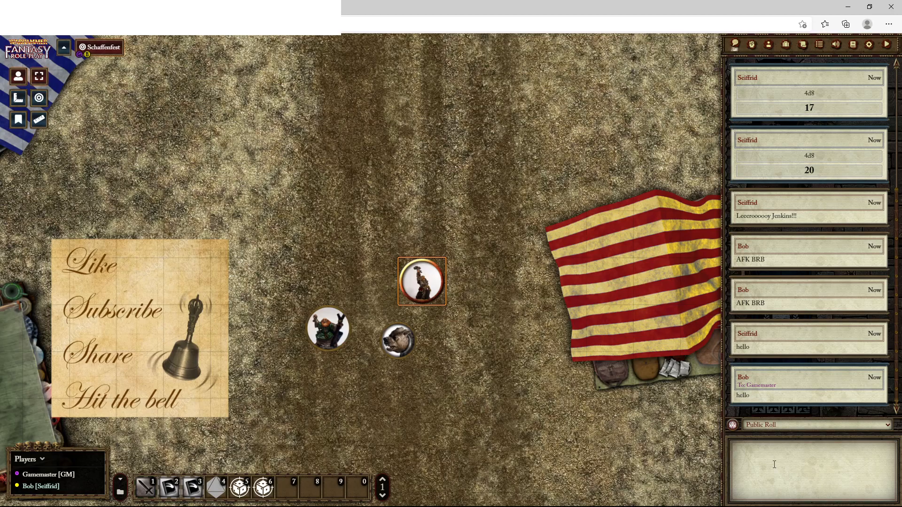
pyautogui.write('/w players')
pyautogui.write('gm')
pyautogui.press('BackSpace')
pyautogui.press('BackSpace')
pyautogui.press('BackSpace')
pyautogui.press('BackSpace')
pyautogui.press('BackSpace')
pyautogui.press('BackSpace')
pyautogui.write('mary jones jack')
pyautogui.press('BackSpace')
pyautogui.press('BackSpace')
pyautogui.press('BackSpace')
pyautogui.press('BackSpace')
pyautogui.press('BackSpace')
pyautogui.press('BackSpace')
pyautogui.press('BackSpace')
pyautogui.press('BackSpace')
pyautogui.press('BackSpace')
pyautogui.press('BackSpace')
pyautogui.press('BackSpace')
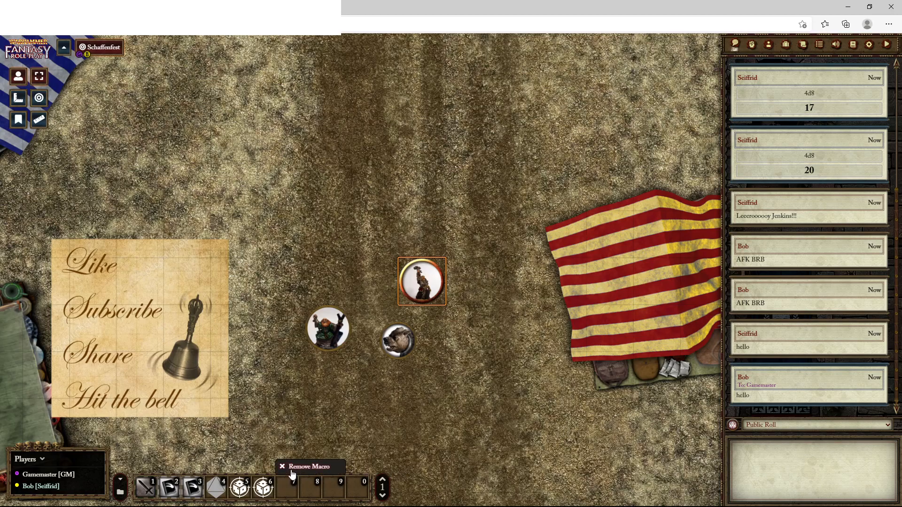
# Create a new macro in hotbar slot 7 and name it "Victory"
pyautogui.click(287, 487)
pyautogui.doubleClick(421, 203)
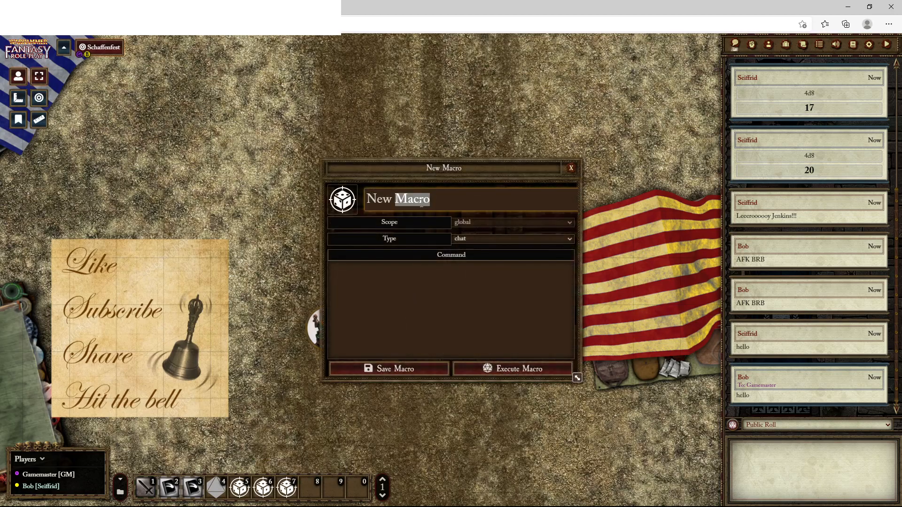
pyautogui.press('BackSpace')
pyautogui.press('BackSpace')
pyautogui.press('BackSpace')
pyautogui.press('BackSpace')
pyautogui.press('BackSpace')
pyautogui.write('Victory')
# Set the Victory macro's command to "/em has slain his enemies", save it and run the macro
pyautogui.click(415, 286)
pyautogui.write('/em')
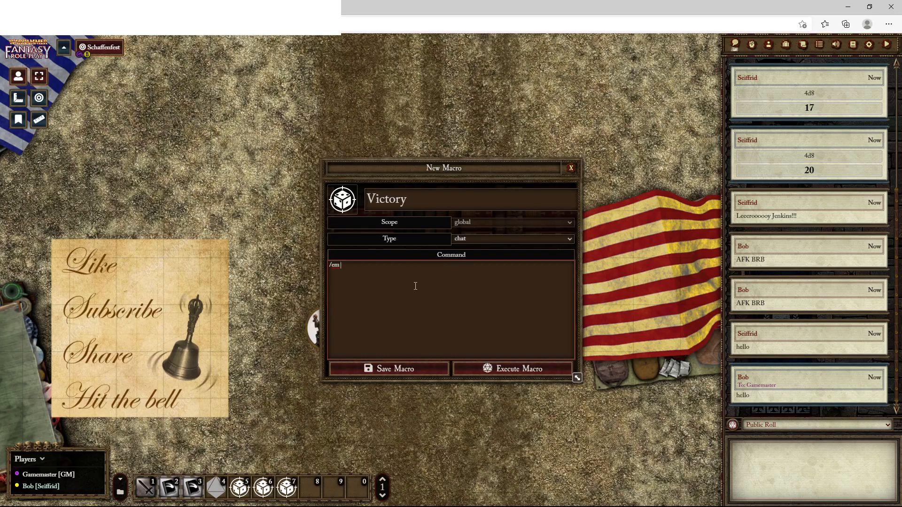
pyautogui.write(' has slain his enemies')
pyautogui.click(418, 369)
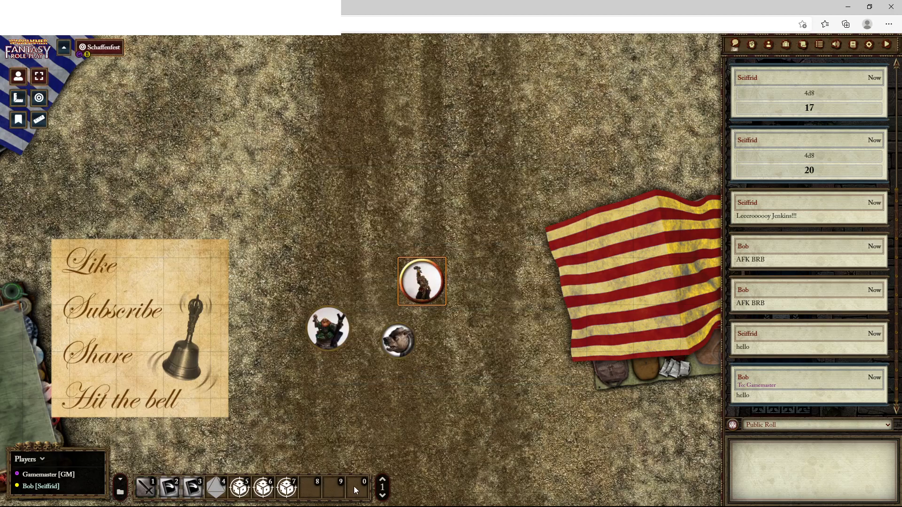
pyautogui.click(286, 488)
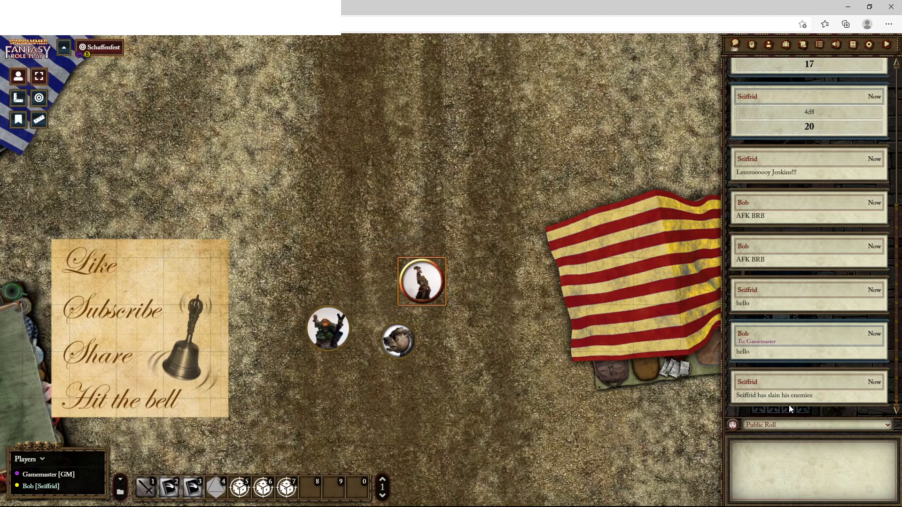
# Run the Victory macro once more and show the chat log in the Gamemaster session
pyautogui.click(287, 488)
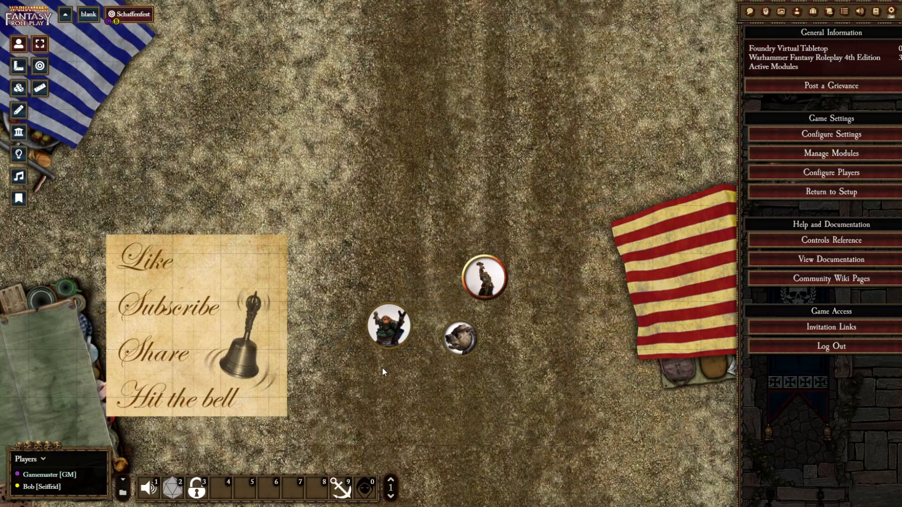
pyautogui.click(750, 11)
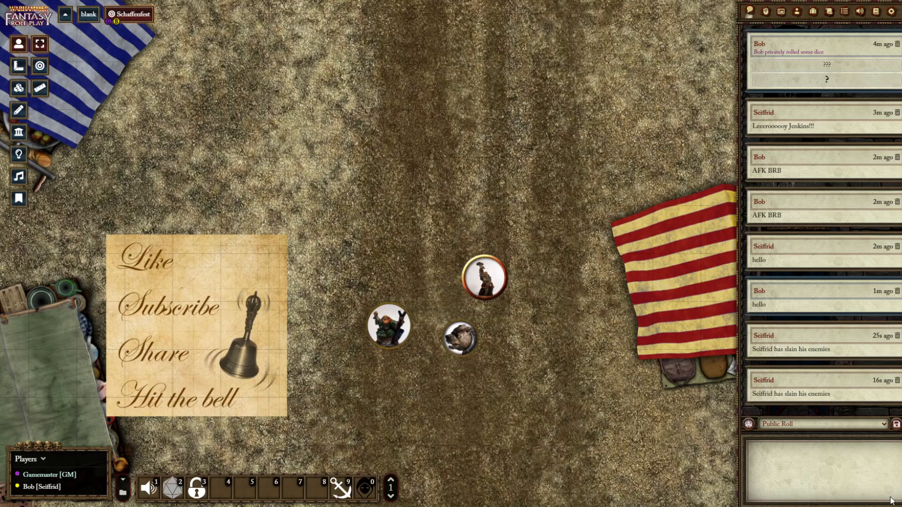
# Post the emote "/em licks his butt" in chat with the dog token Brutus selected as the speaker
pyautogui.click(857, 482)
pyautogui.write('/cm')
pyautogui.write(' licks')
pyautogui.rightClick(460, 338)
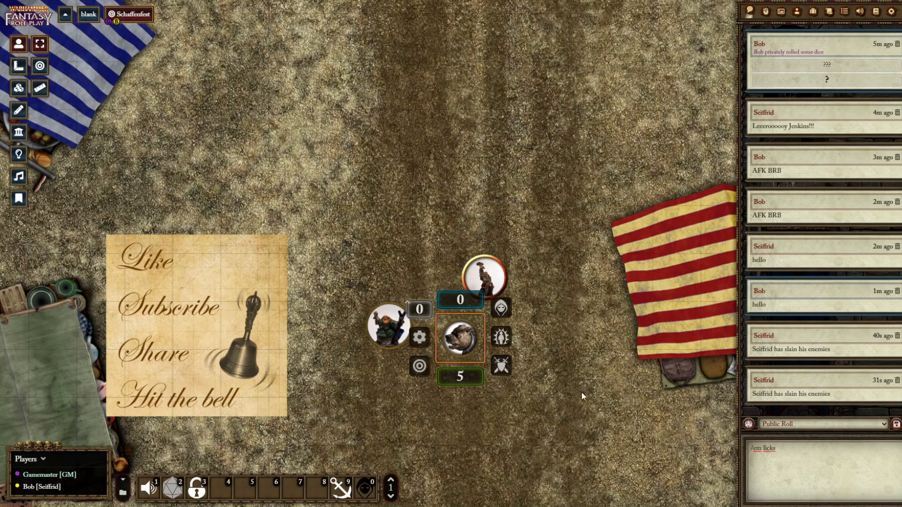
pyautogui.click(559, 366)
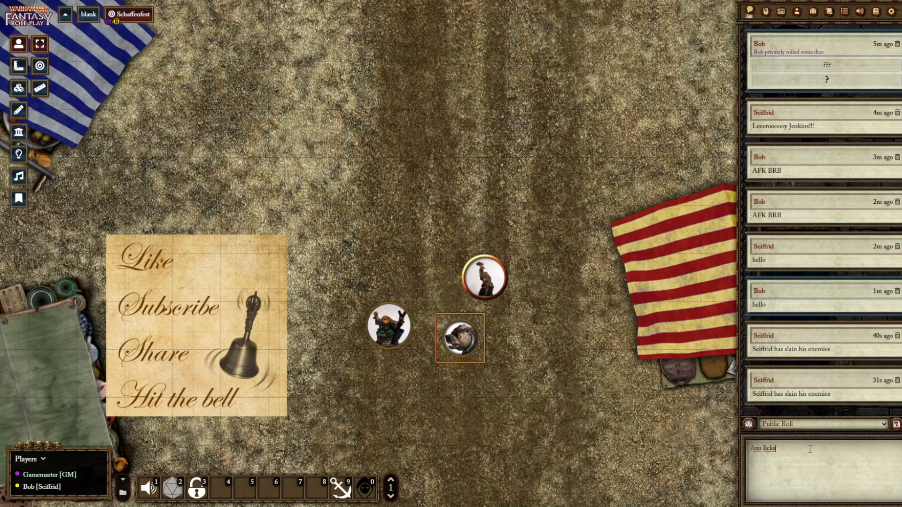
pyautogui.write('his butt')
pyautogui.press('Return')
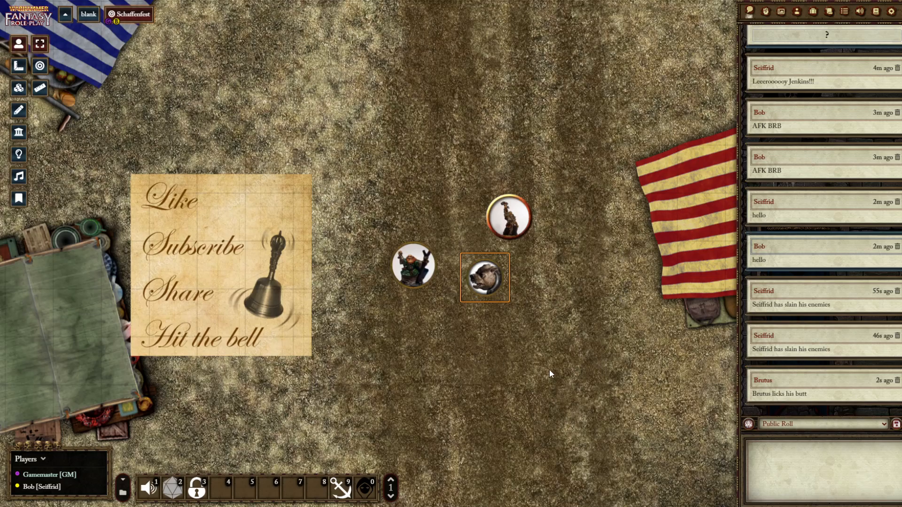
# Select each token in turn and move the Brutus token right beside the dwarf token
pyautogui.click(410, 274)
pyautogui.click(505, 230)
pyautogui.click(420, 277)
pyautogui.click(484, 278)
pyautogui.press('Up')
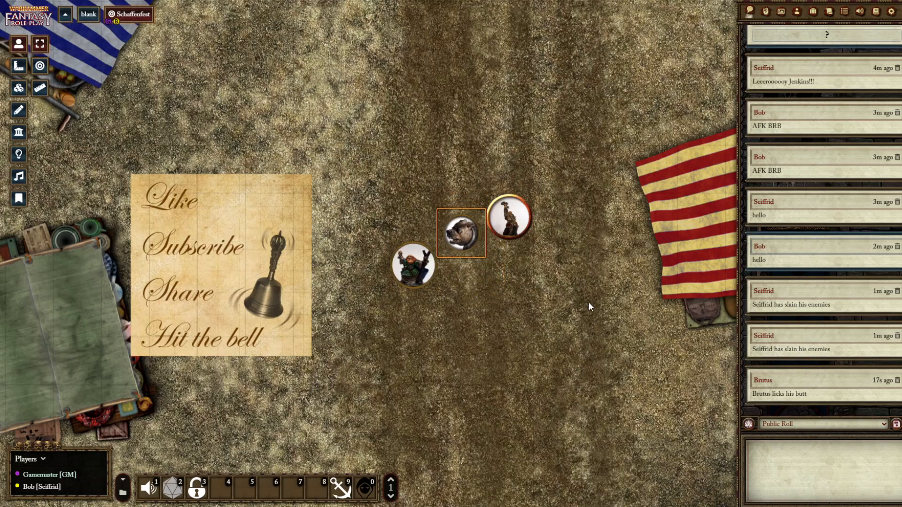
pyautogui.press('Down')
# Recall the previous chat entry "/em licks his butt" and post it with the Seiffrid token selected
pyautogui.click(814, 483)
pyautogui.press('Up')
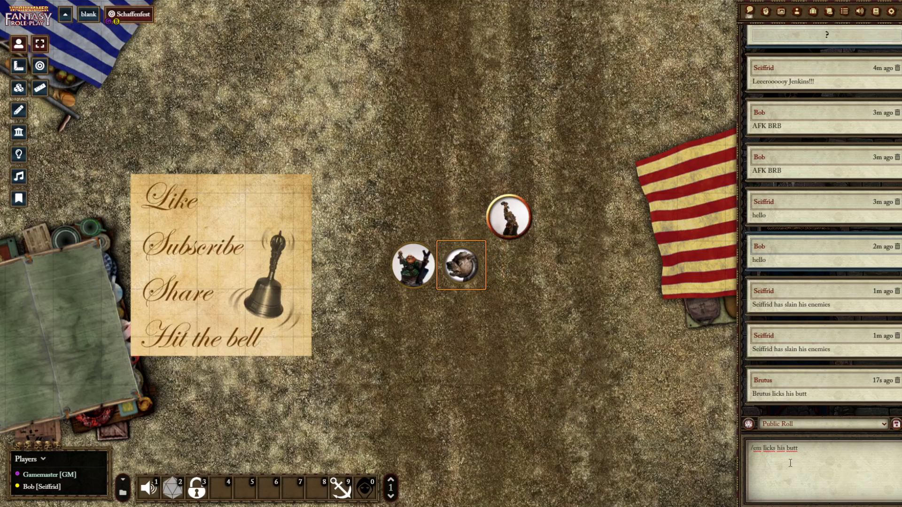
pyautogui.click(509, 217)
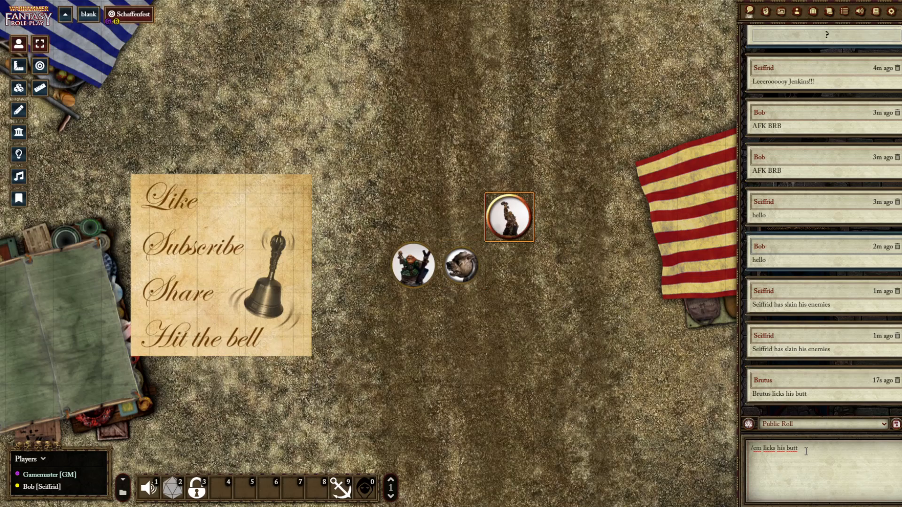
pyautogui.press('Return')
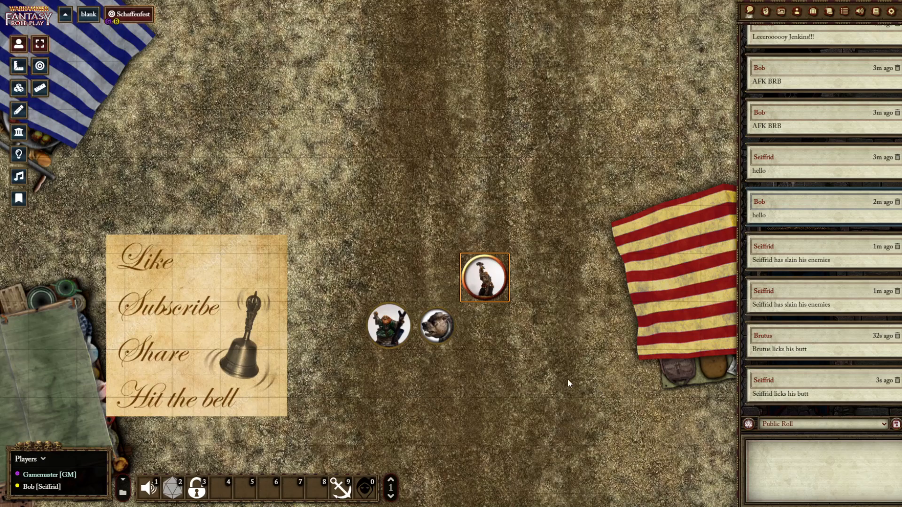
# Deselect the token and clear the entire chat log
pyautogui.click(491, 347)
pyautogui.click(901, 425)
pyautogui.click(647, 492)
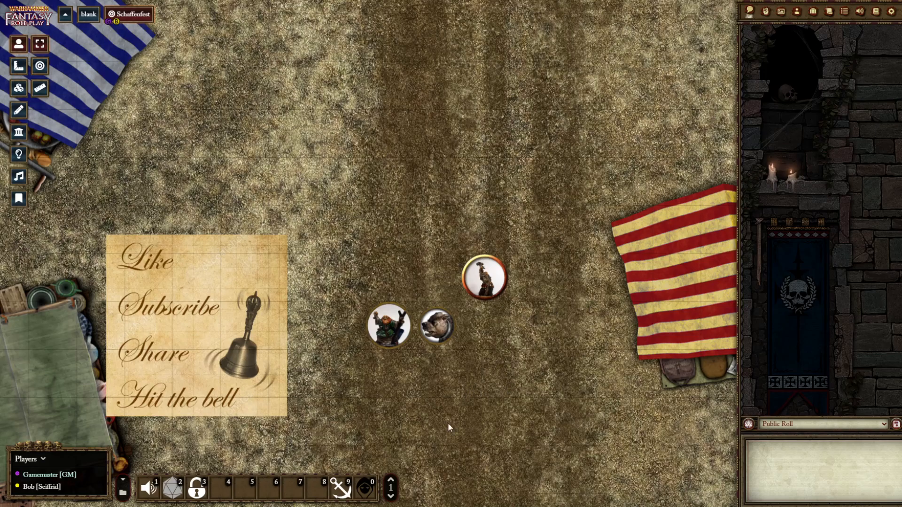
# Open the Shanty macro from hotbar slot 9 to read its command, and close it
pyautogui.rightClick(340, 493)
pyautogui.click(352, 437)
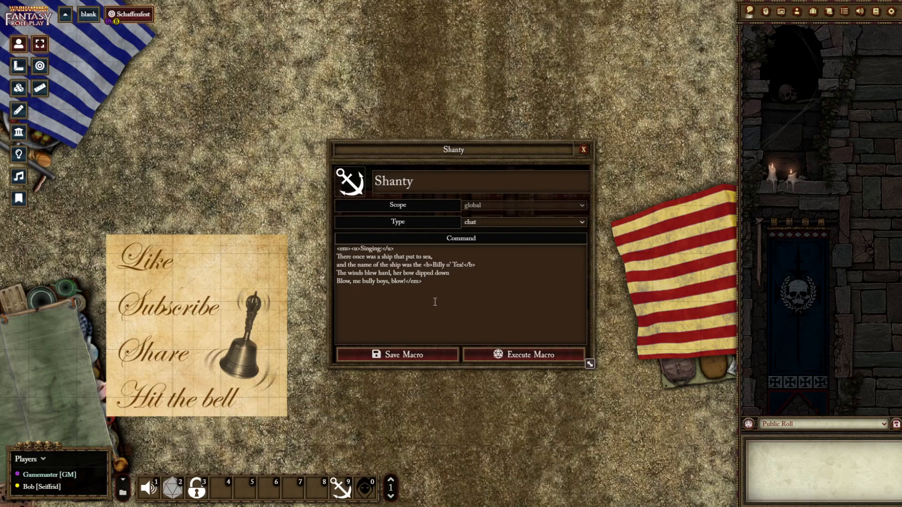
pyautogui.click(584, 150)
# Select the Seiffrid token and post the test message "fsdfsdfsdfsd" in chat
pyautogui.click(492, 295)
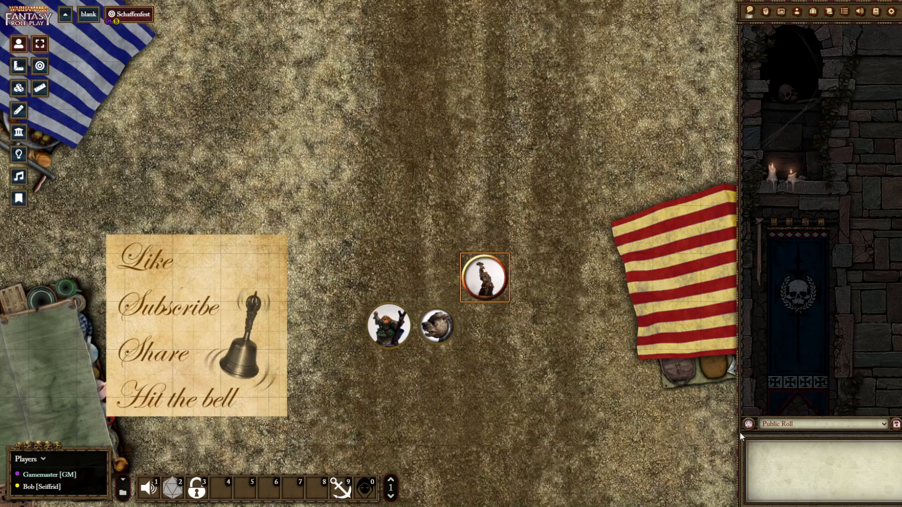
pyautogui.write('fsdfsdfsdfsd')
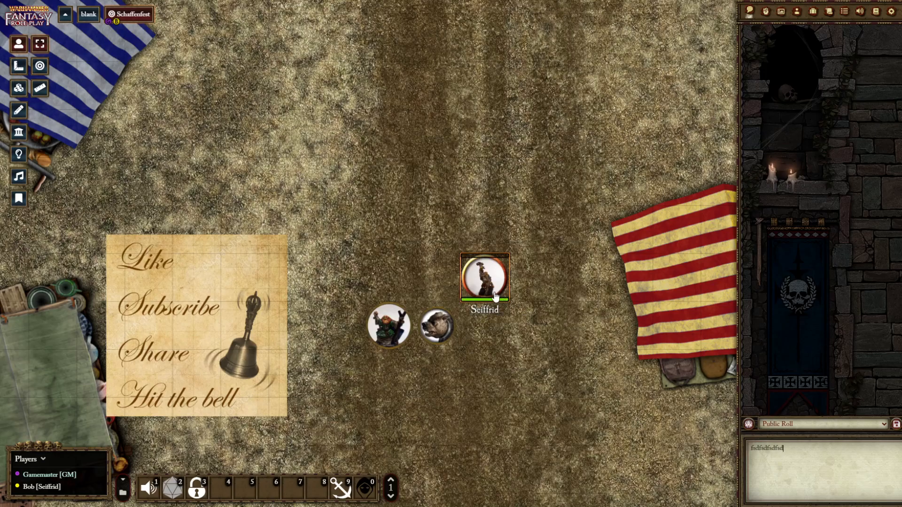
pyautogui.press('Return')
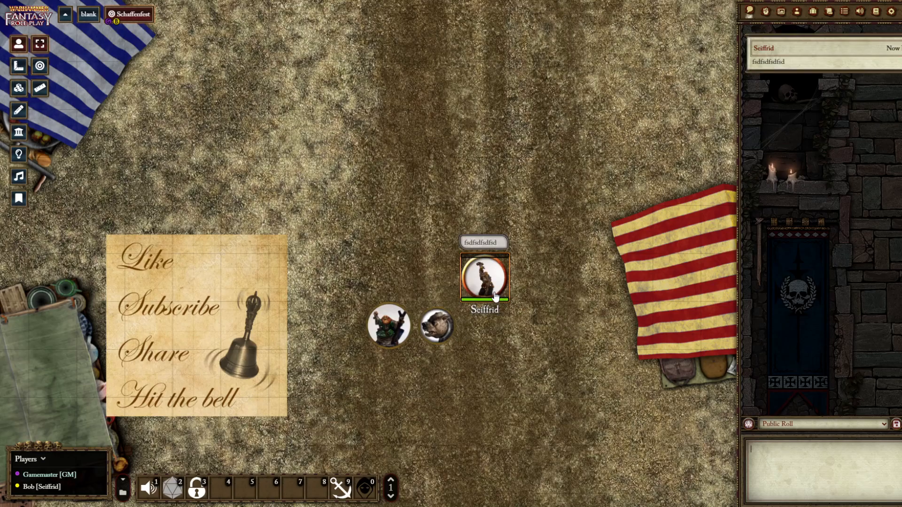
# Examine the HTML formatting tags in the Shanty macro's command, close the macro and run it
pyautogui.rightClick(338, 490)
pyautogui.click(350, 435)
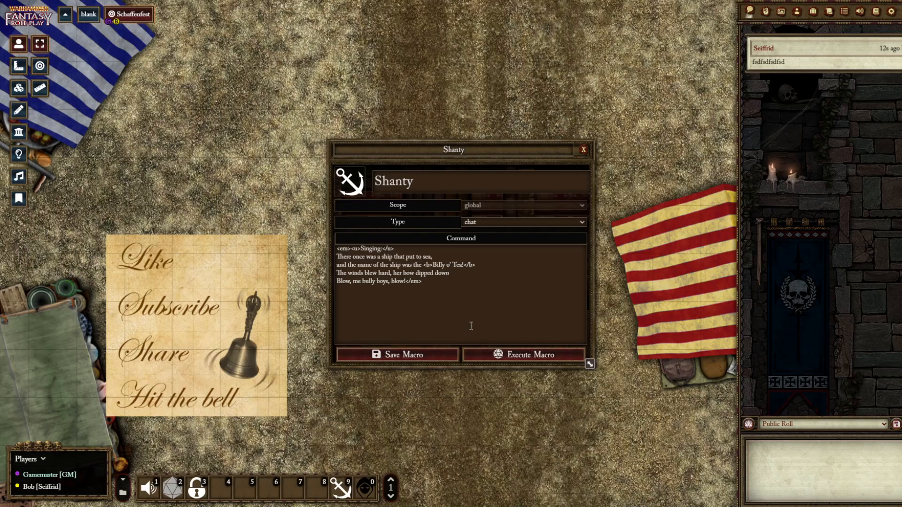
pyautogui.click(583, 149)
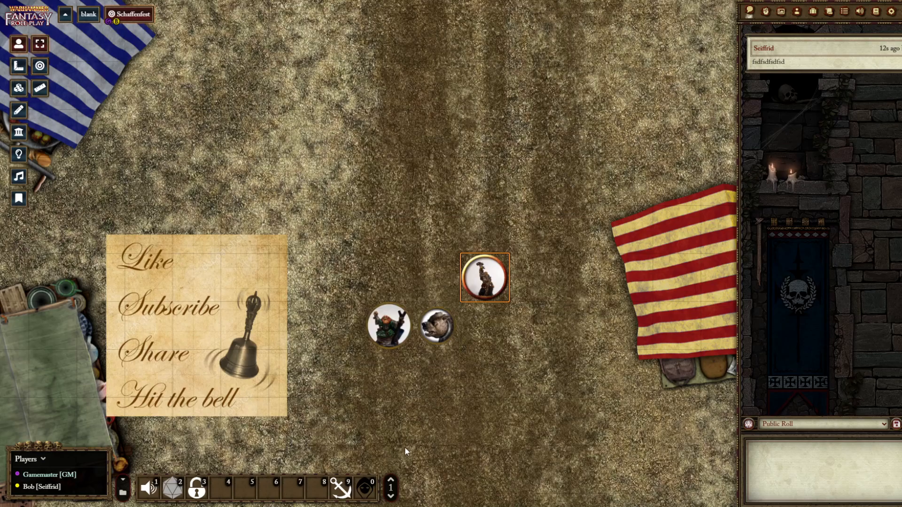
pyautogui.click(338, 490)
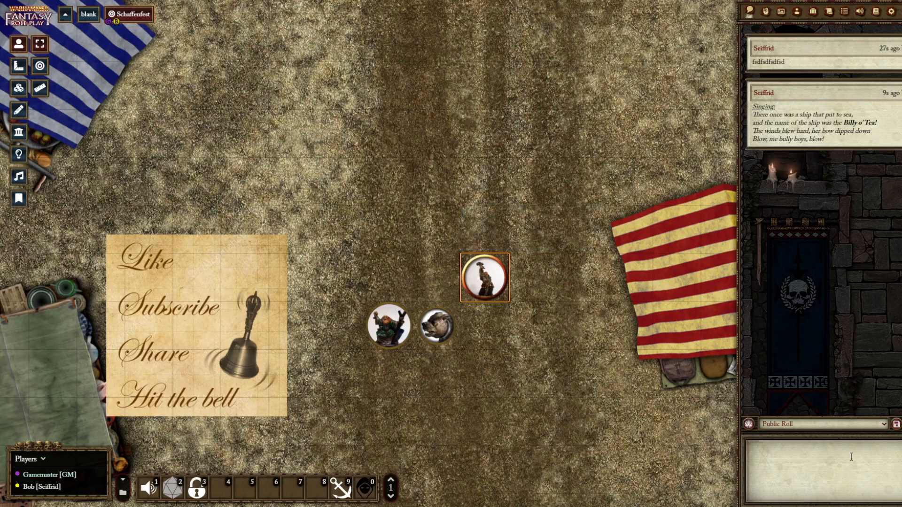
# Roll 1d4 from the chat as Seiffrid using the roll command
pyautogui.write('roll 1d4')
pyautogui.press('Return')
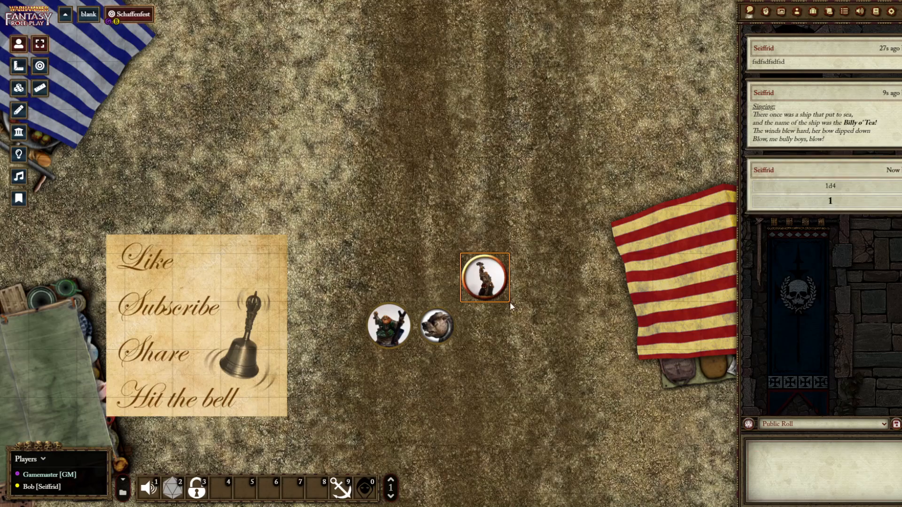
# Review and save the Random player macro, and run it once as Seiffrid and once with no token selected
pyautogui.rightClick(364, 497)
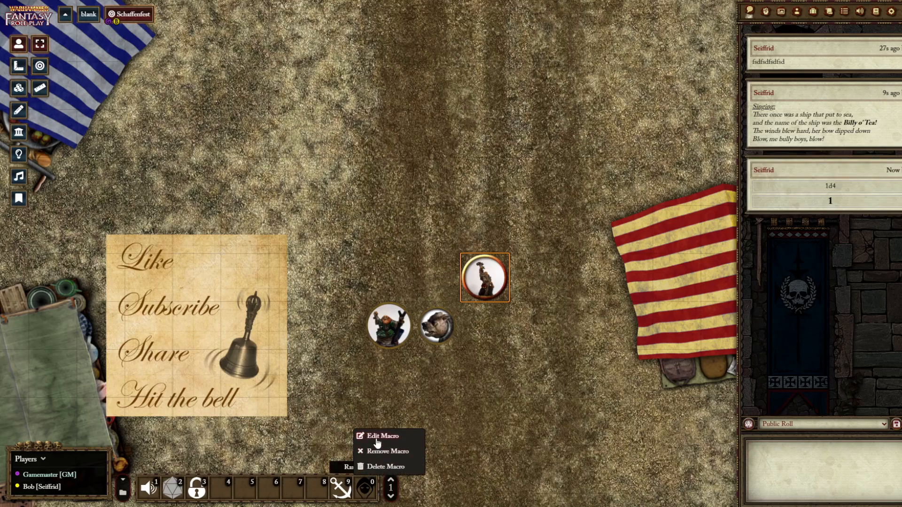
pyautogui.click(378, 432)
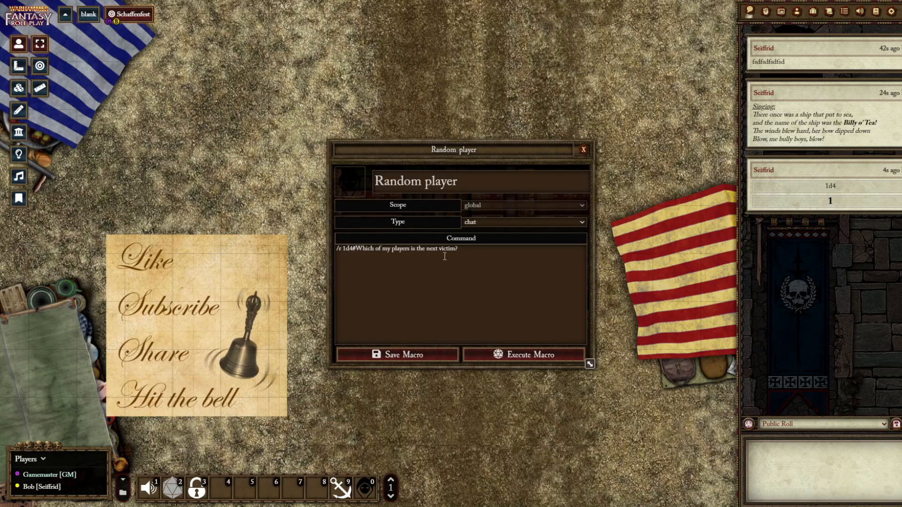
pyautogui.click(409, 357)
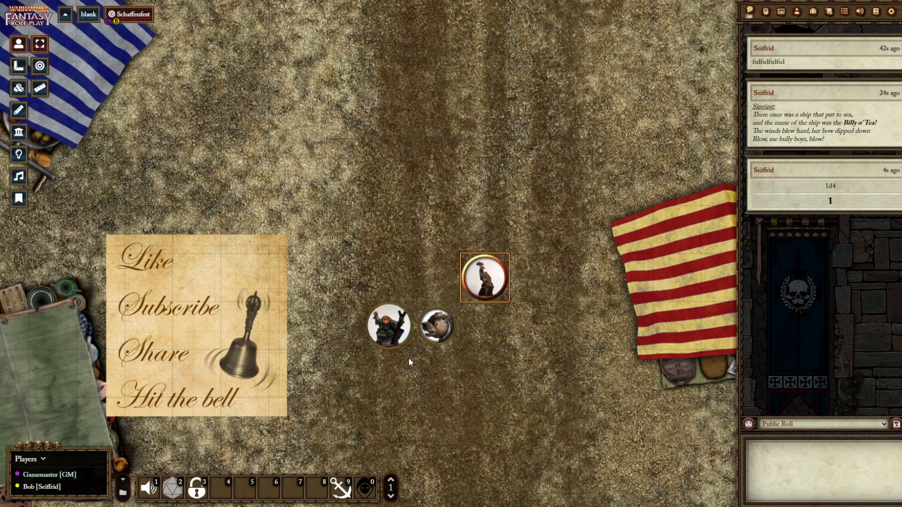
pyautogui.click(365, 488)
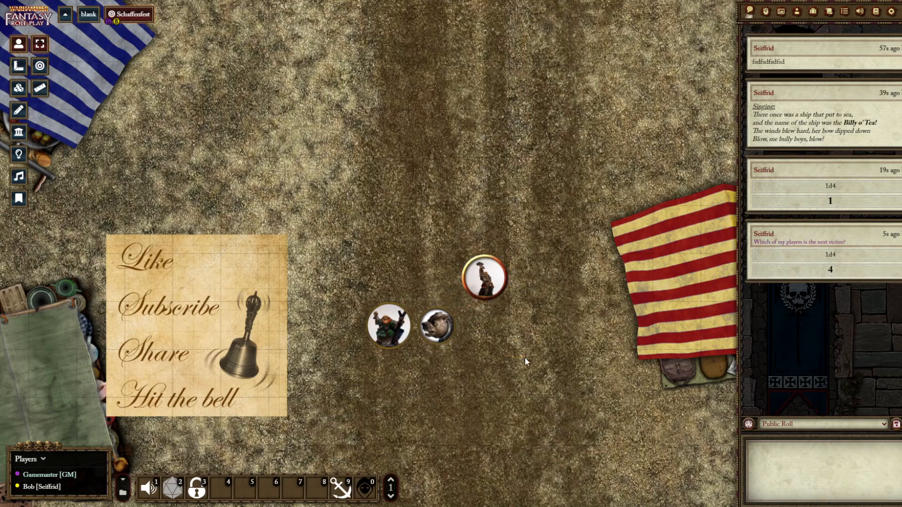
pyautogui.click(361, 490)
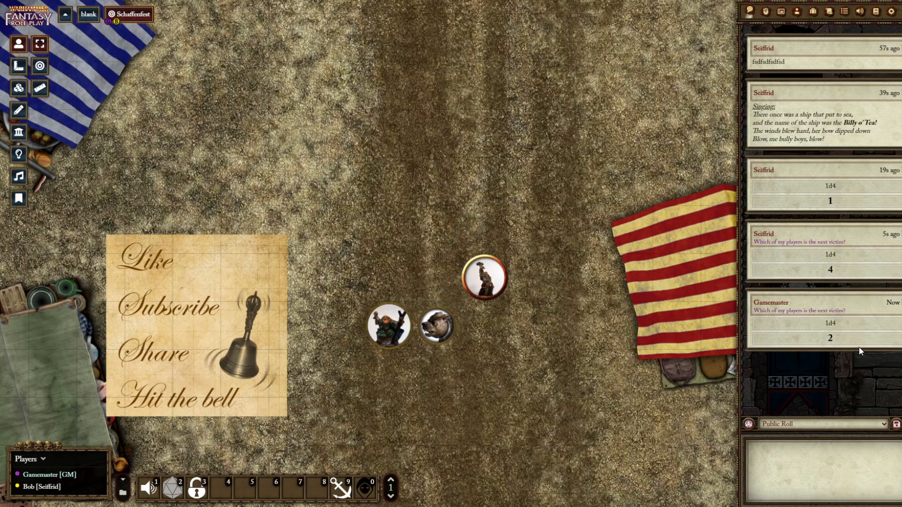
# In the Random player macro's command, try die sizes 6 and 2, restore the roll to 1d4 and save
pyautogui.rightClick(373, 491)
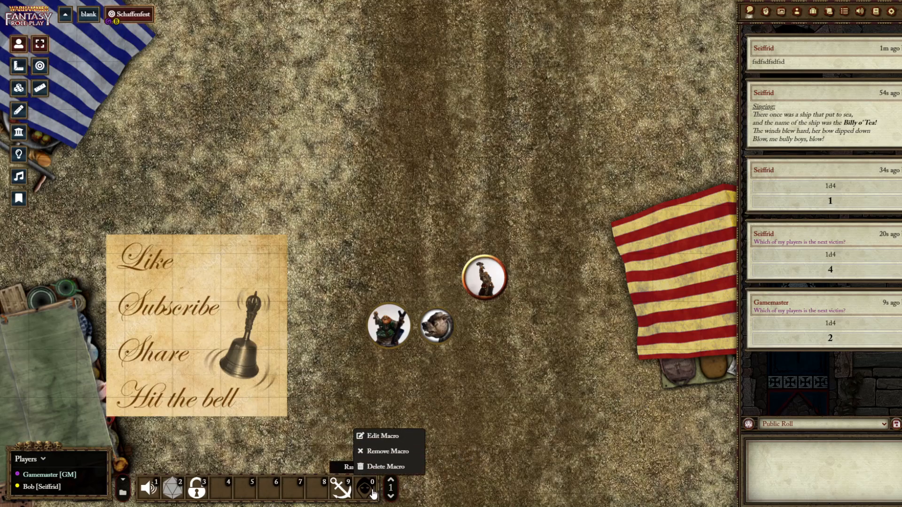
pyautogui.click(375, 435)
pyautogui.click(352, 249)
pyautogui.press('BackSpace')
pyautogui.write('6')
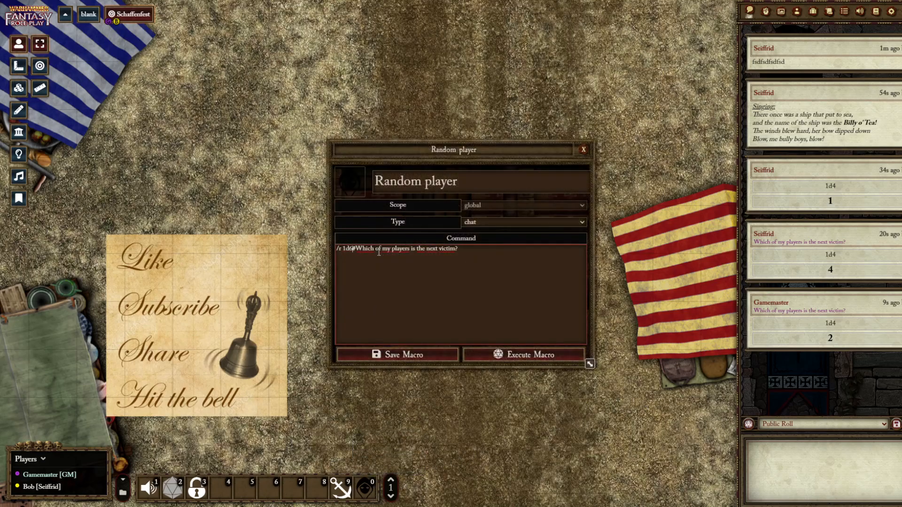
pyautogui.press('BackSpace')
pyautogui.write('2')
pyautogui.press('BackSpace')
pyautogui.write('4')
pyautogui.click(387, 355)
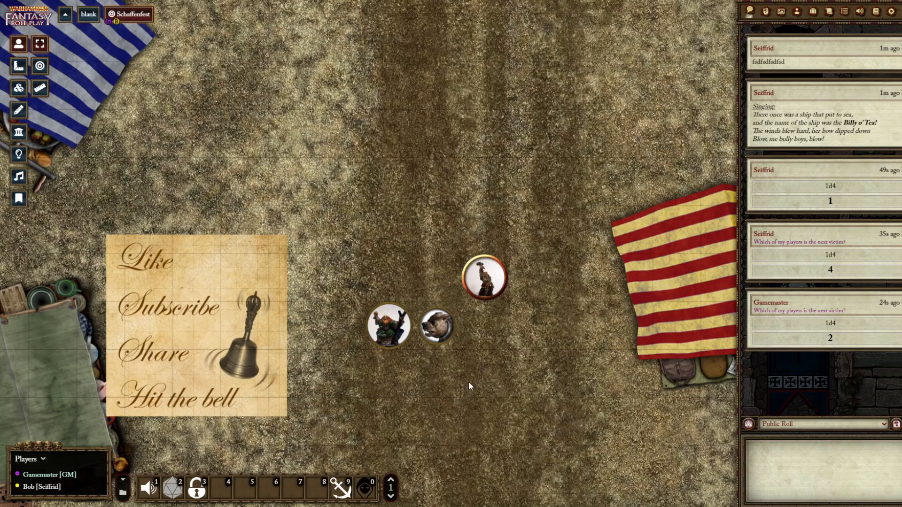
# Create a script-type macro in hotbar slot 8 with the placeholder command "dgfd", and discard the macro
pyautogui.click(317, 489)
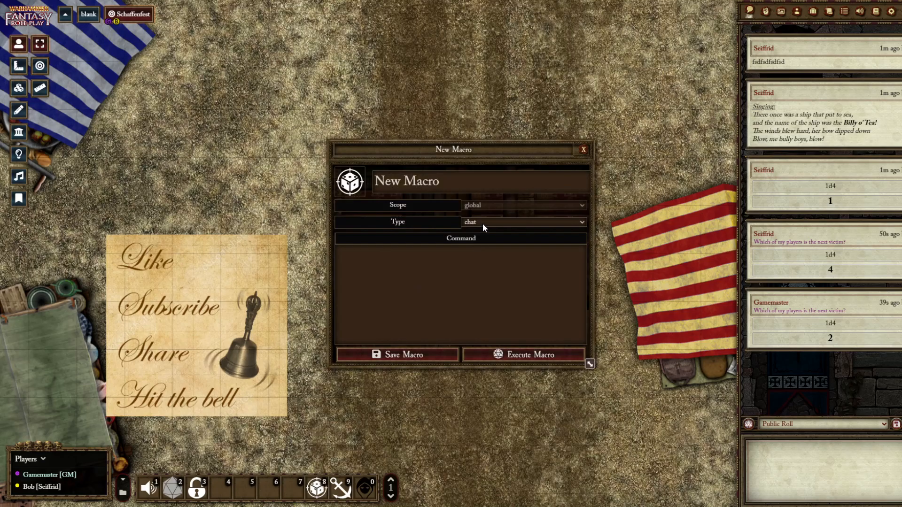
pyautogui.click(481, 237)
pyautogui.click(403, 277)
pyautogui.write('dgfd')
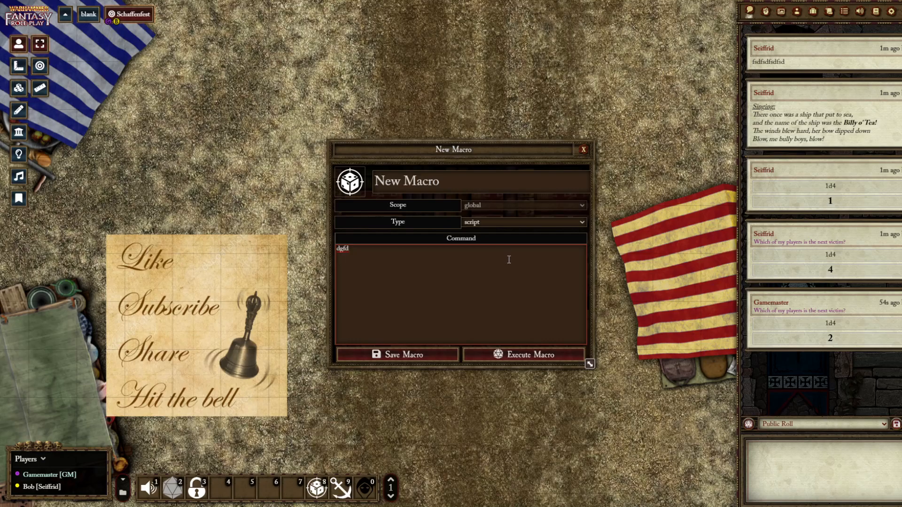
pyautogui.click(583, 152)
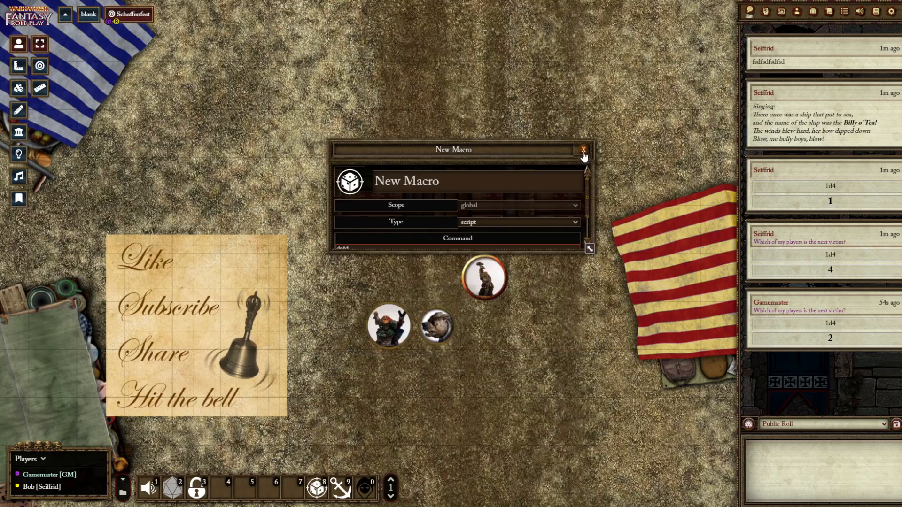
pyautogui.rightClick(316, 492)
pyautogui.click(322, 467)
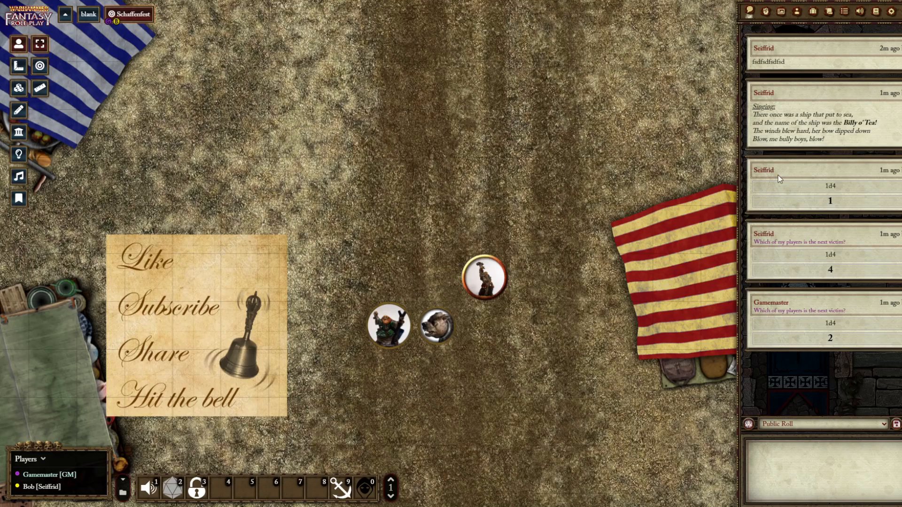
# Examine the Foundry Community Macros entry in module management, and go back to the list of compendium packs
pyautogui.click(875, 10)
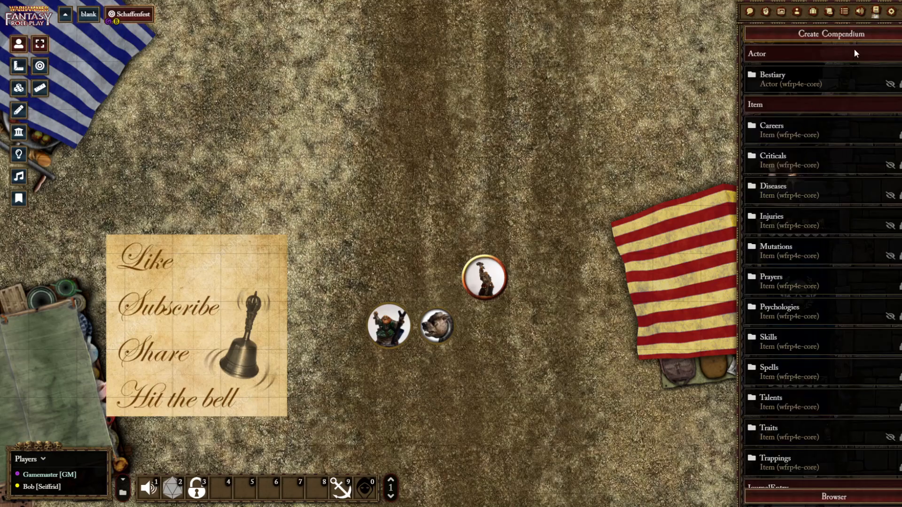
pyautogui.click(891, 12)
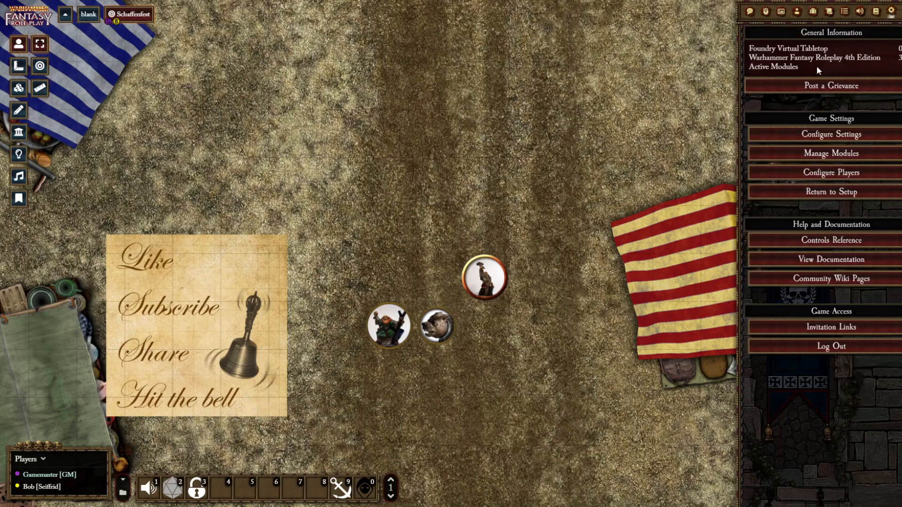
pyautogui.click(829, 152)
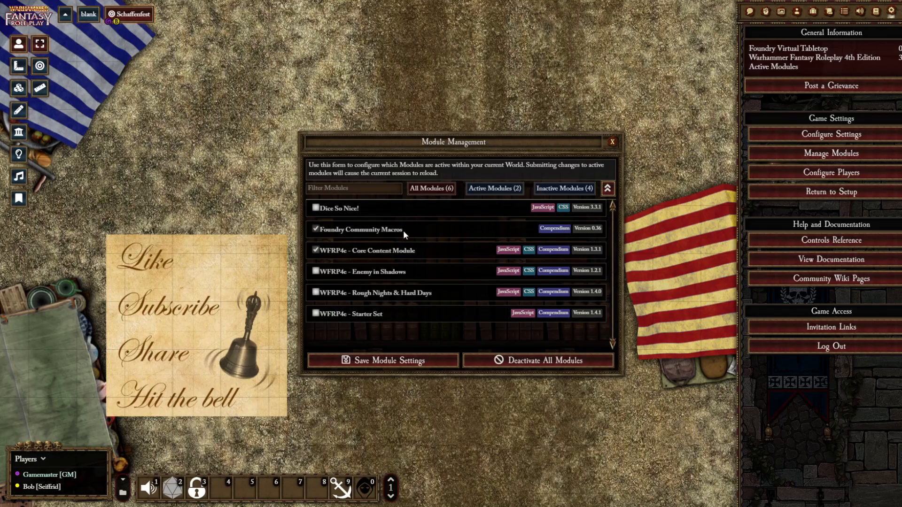
pyautogui.click(612, 142)
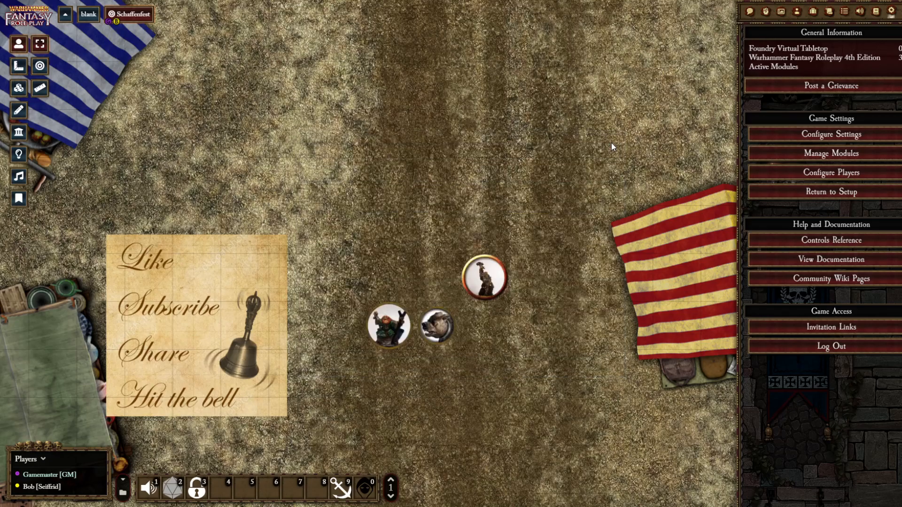
pyautogui.click(875, 11)
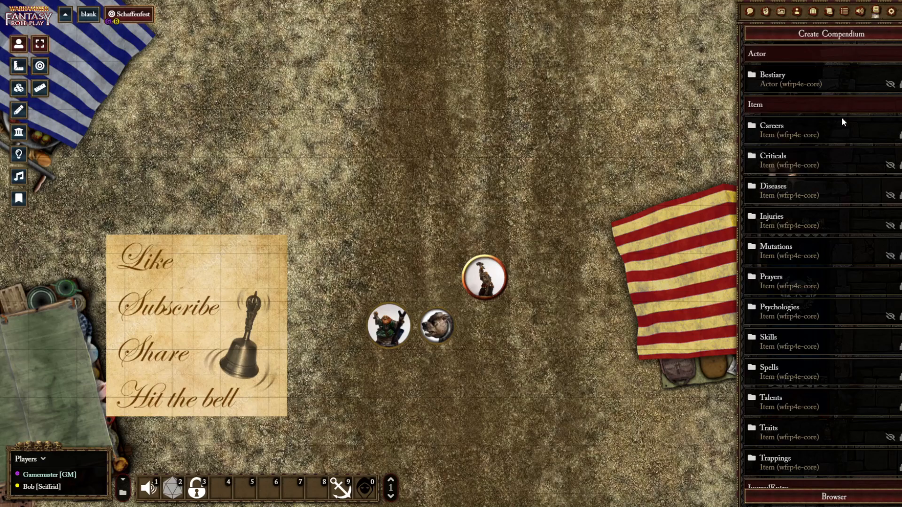
# Look through the macros in the Module Specific, Roll and Token community compendiums, closing each list
pyautogui.scroll(-8, 840, 159)
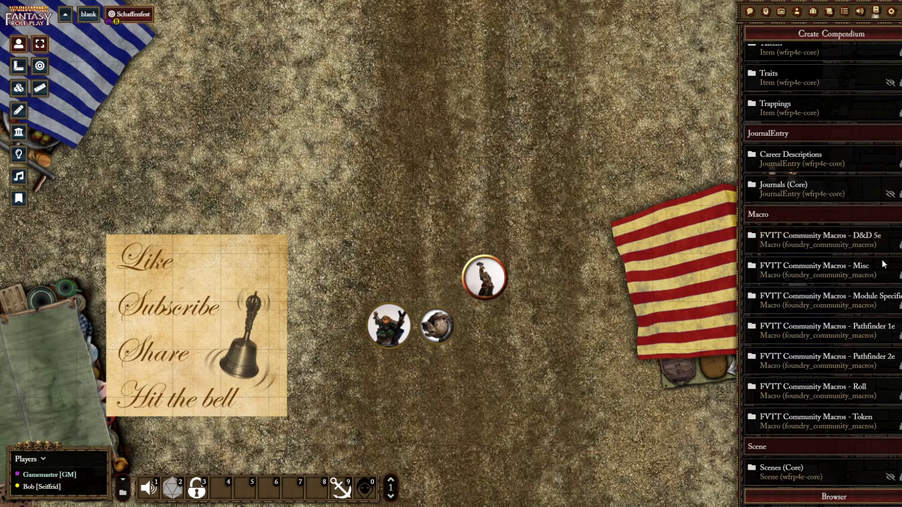
pyautogui.click(876, 301)
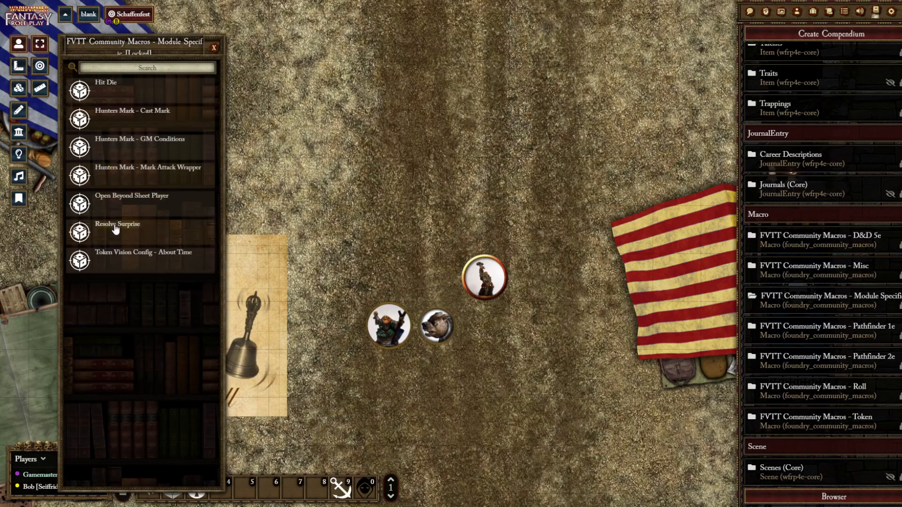
pyautogui.click(214, 49)
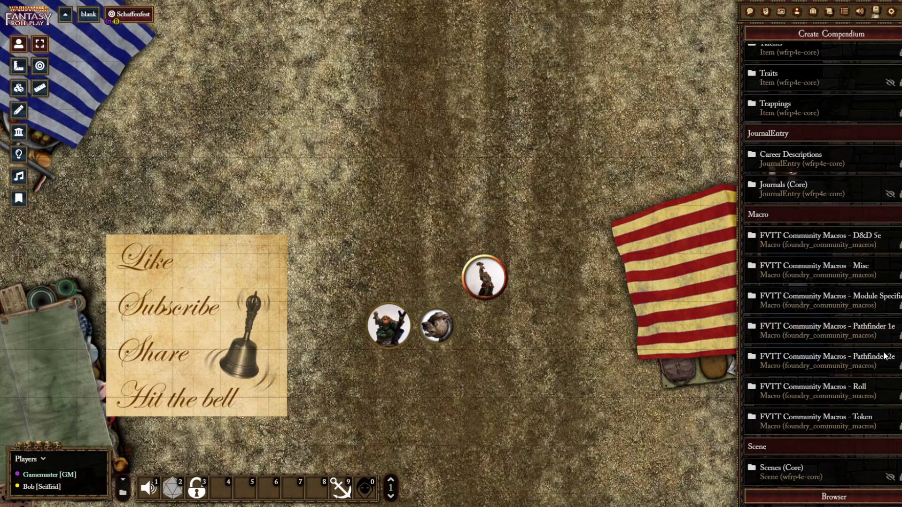
pyautogui.click(868, 385)
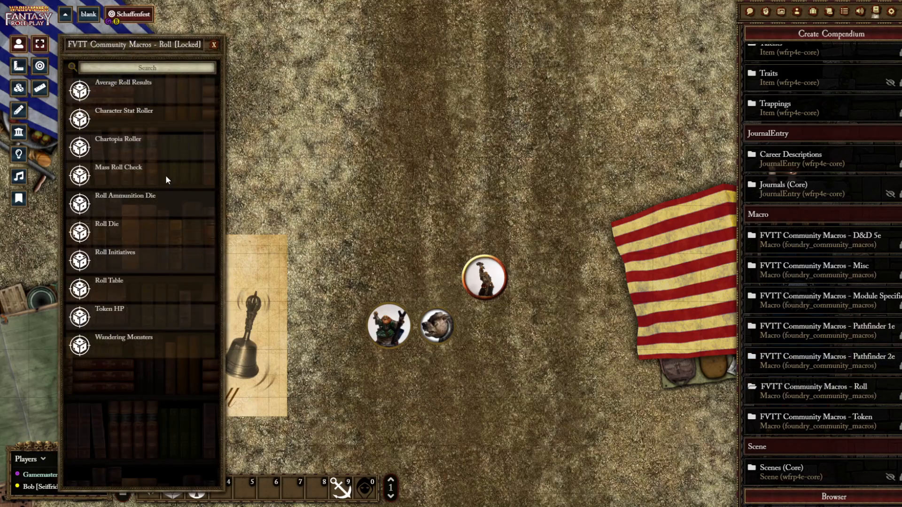
pyautogui.click(810, 419)
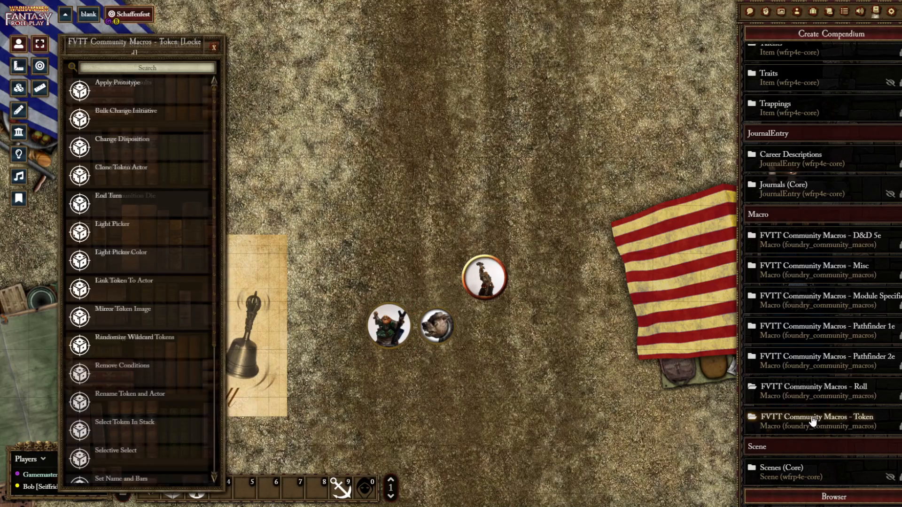
pyautogui.click(215, 49)
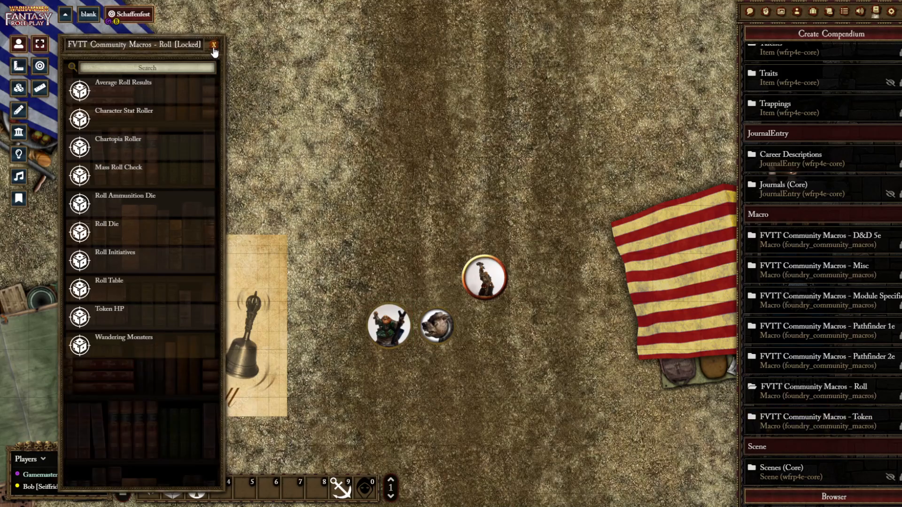
pyautogui.click(214, 48)
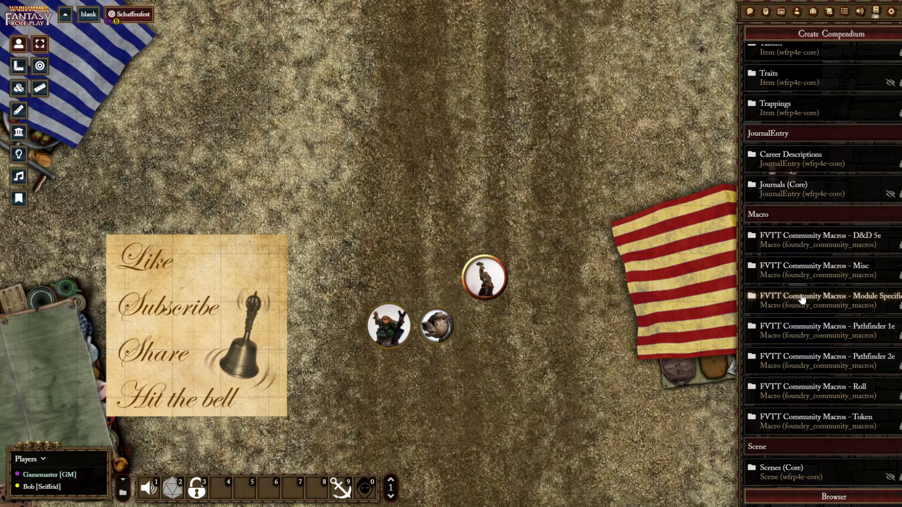
# Add the Share Image Via URL macro from the FVTT Community Macros - Misc compendium to hotbar slot 6
pyautogui.click(798, 269)
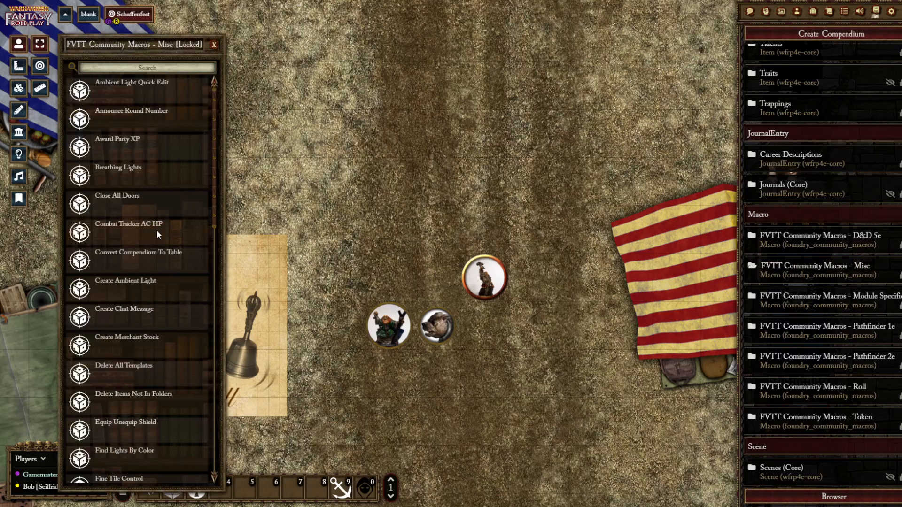
pyautogui.scroll(-9, 150, 226)
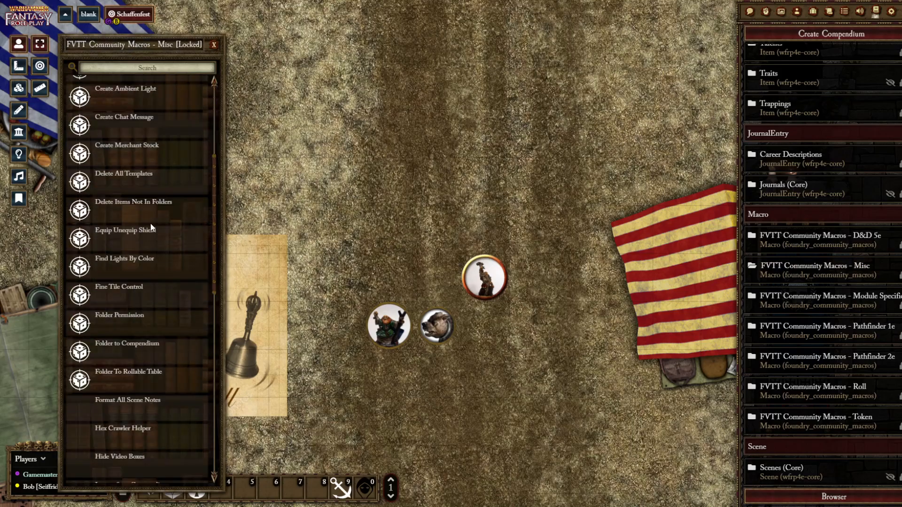
pyautogui.scroll(-5, 151, 226)
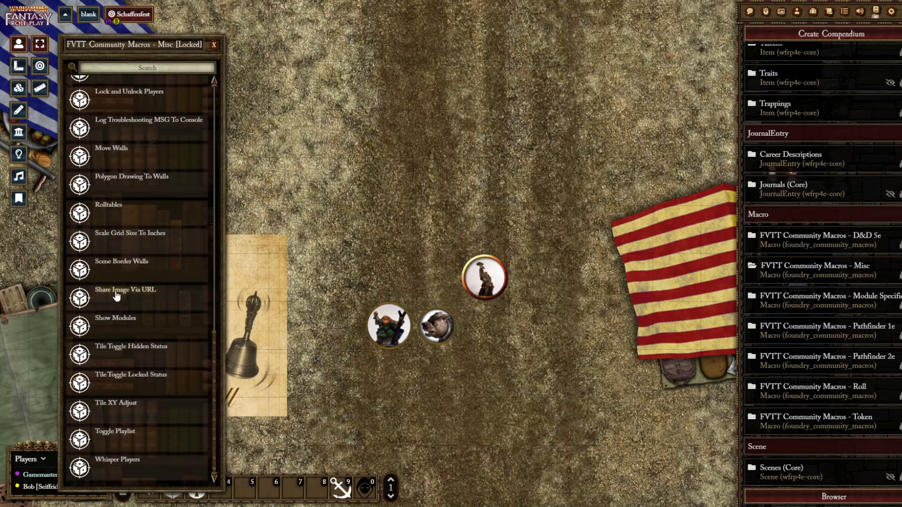
pyautogui.moveTo(116, 295); pyautogui.dragTo(273, 485)
pyautogui.click(214, 44)
# Open the Share Image Via URL macro for editing, enlarge its window, review the script and save it
pyautogui.rightClick(266, 490)
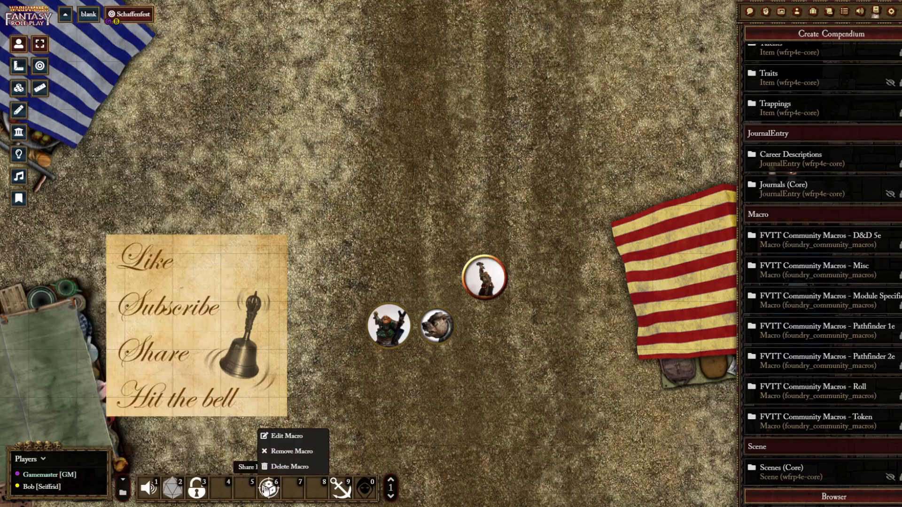
pyautogui.click(285, 437)
pyautogui.moveTo(405, 154); pyautogui.dragTo(327, 68)
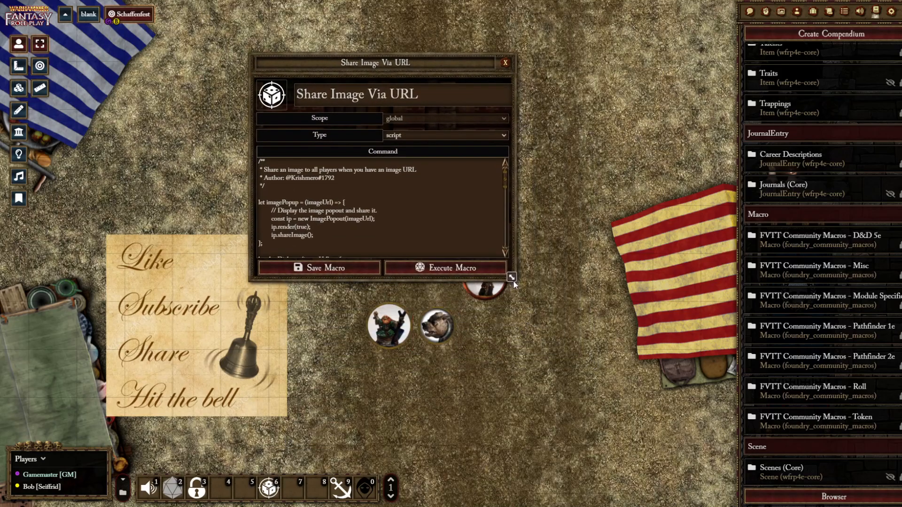
pyautogui.moveTo(513, 277); pyautogui.dragTo(560, 372)
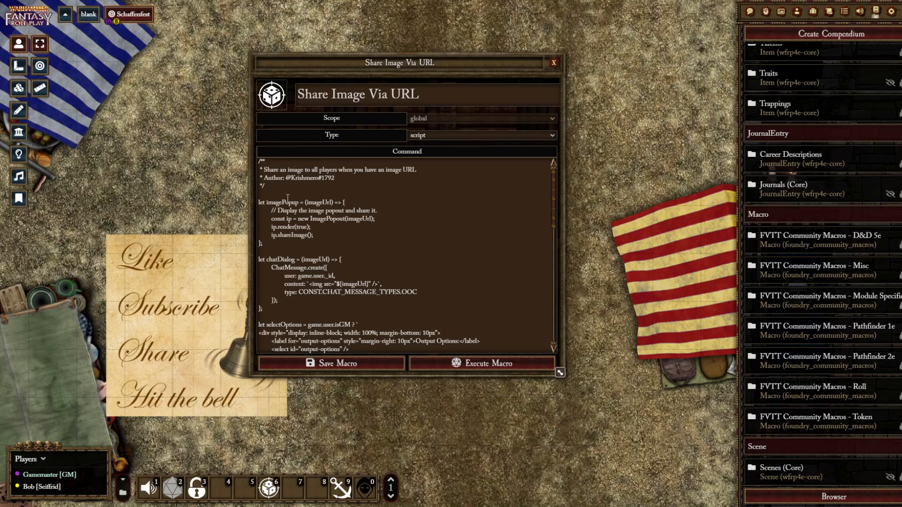
pyautogui.scroll(-6, 288, 198)
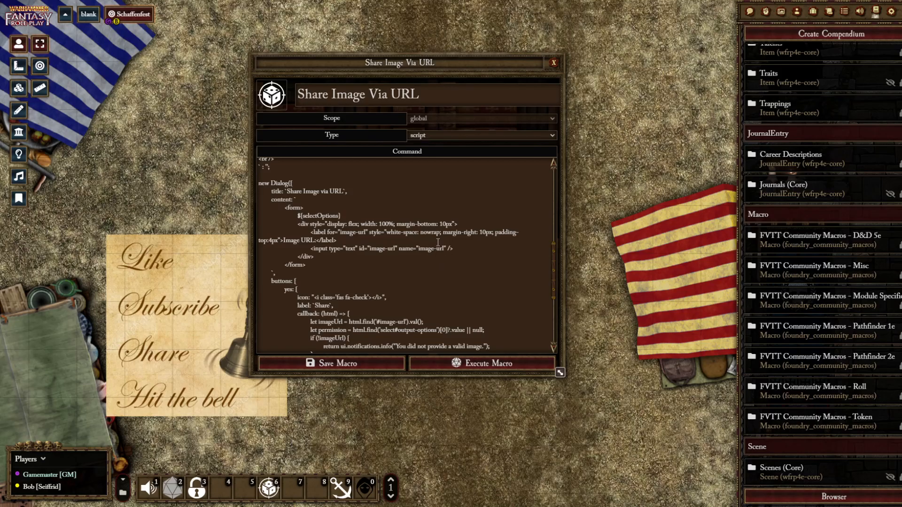
pyautogui.scroll(-3, 394, 285)
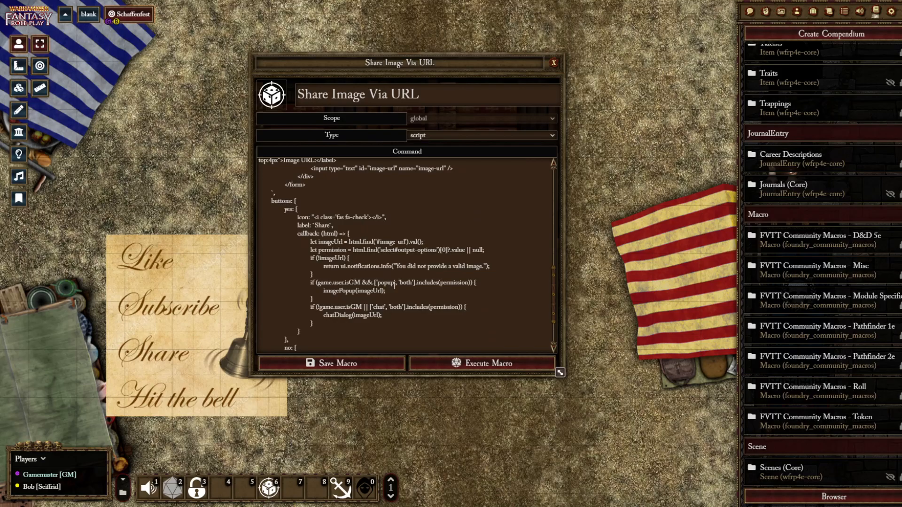
pyautogui.scroll(8, 394, 285)
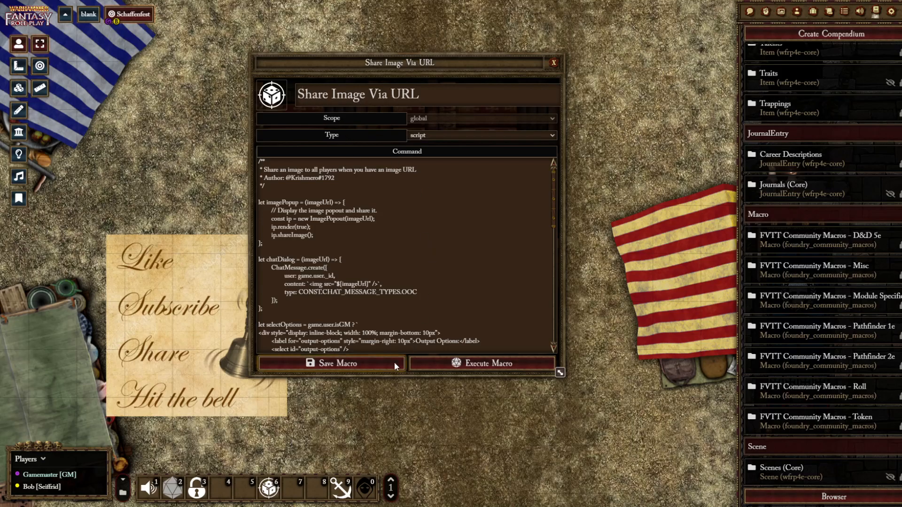
pyautogui.click(347, 363)
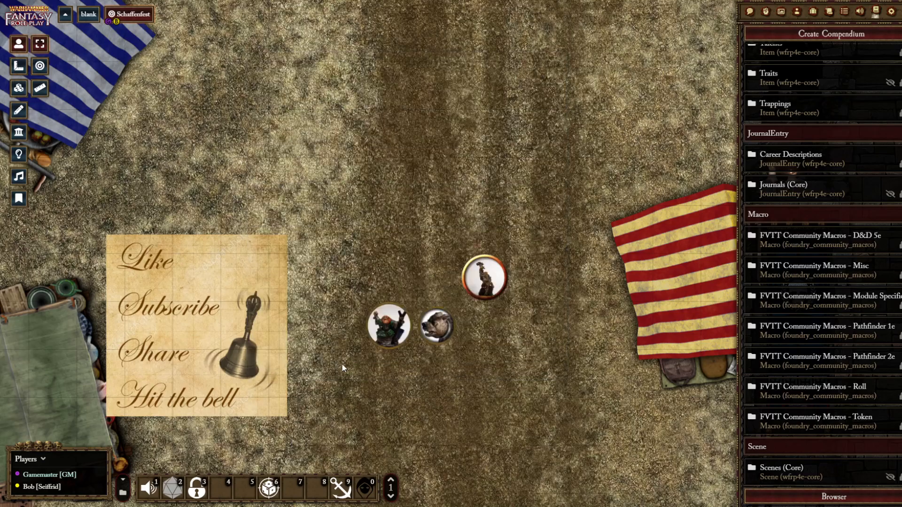
# Run the Share Image Via URL macro with the chat log open, enter a placeholder image URL and close the dialog without sharing
pyautogui.click(270, 493)
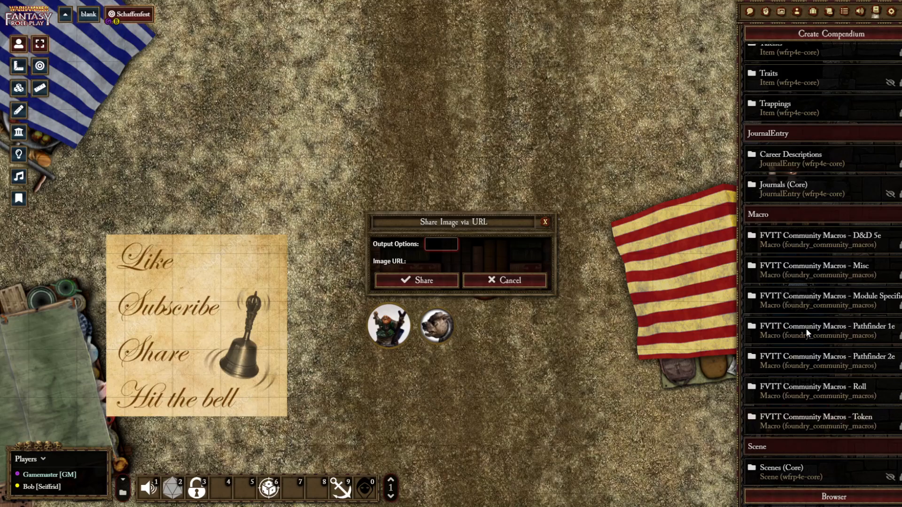
pyautogui.click(750, 11)
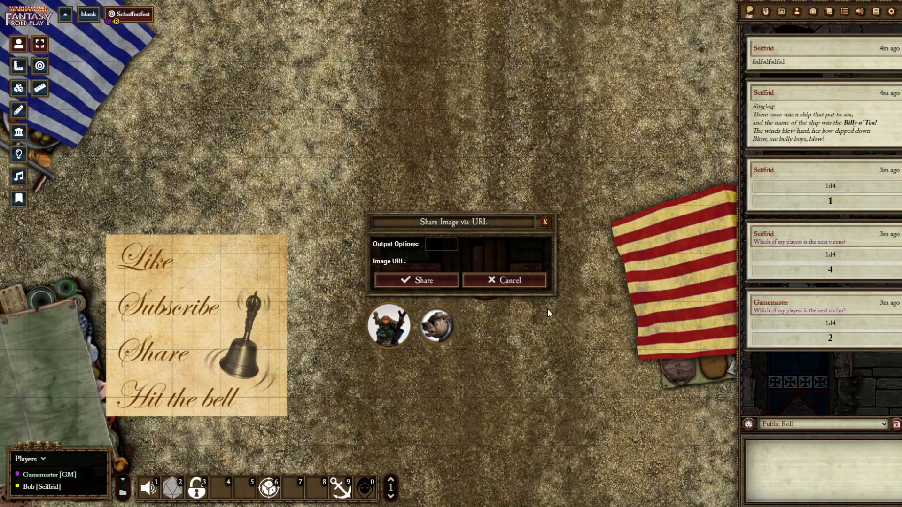
pyautogui.click(420, 261)
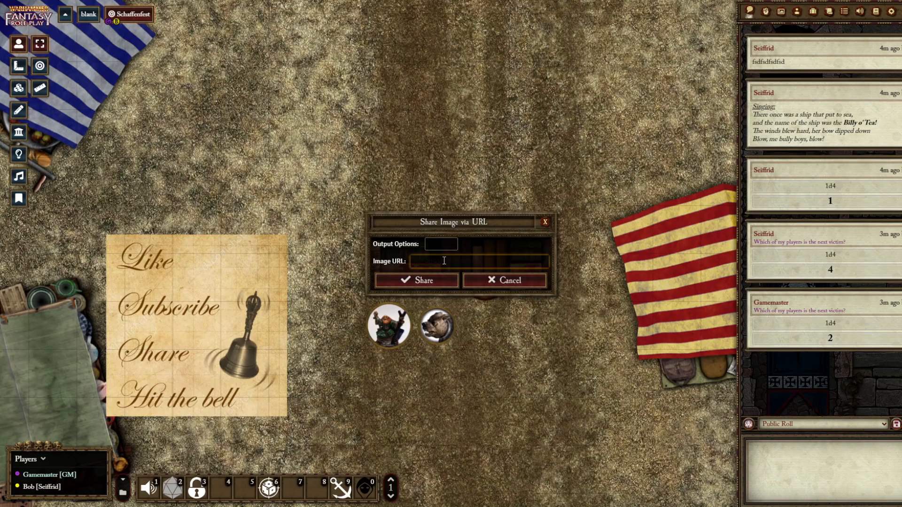
pyautogui.write('vsdfsdfsdfsddfsdfsd')
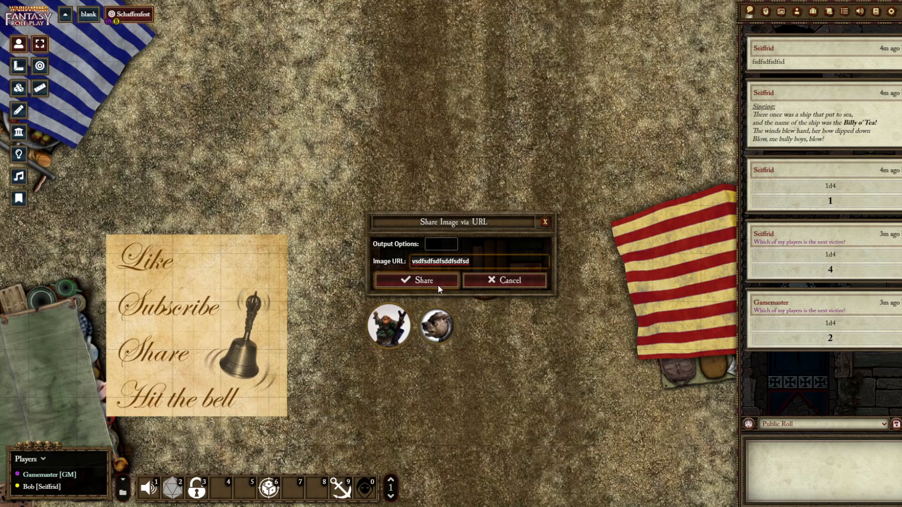
pyautogui.click(544, 222)
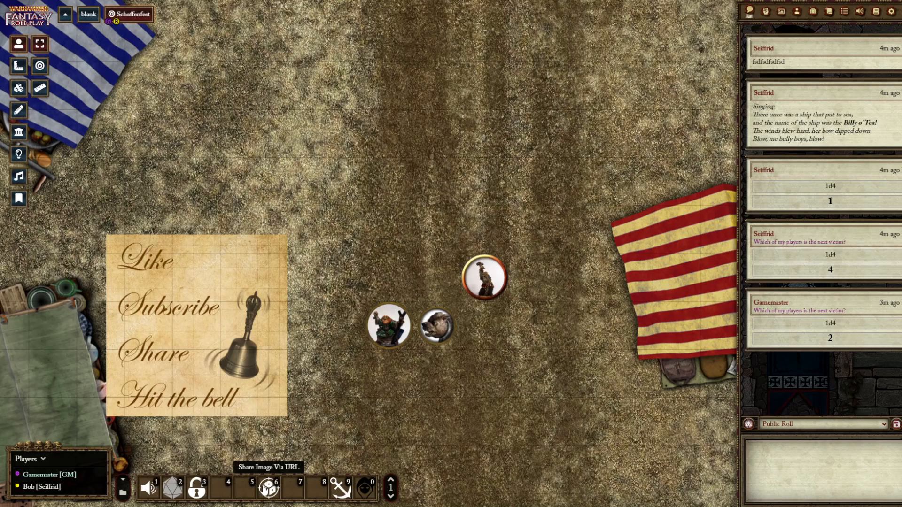
# Run the Toggle Playlist macro from hotbar slot 1 and toggle the Schaffenfest playlist
pyautogui.click(150, 489)
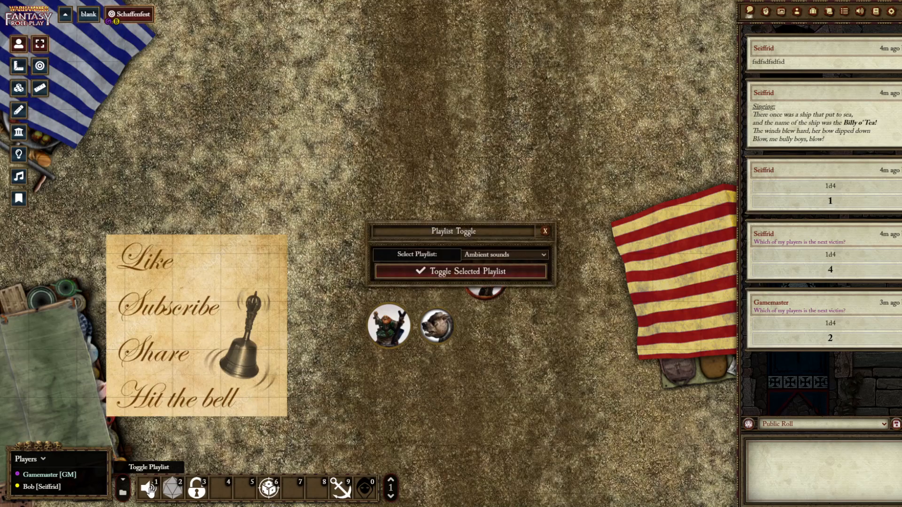
pyautogui.click(486, 255)
pyautogui.click(424, 279)
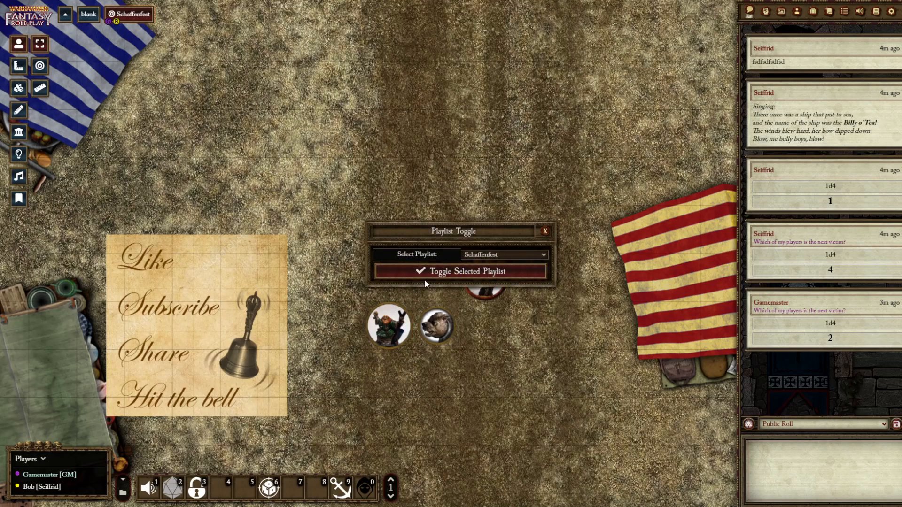
pyautogui.click(447, 267)
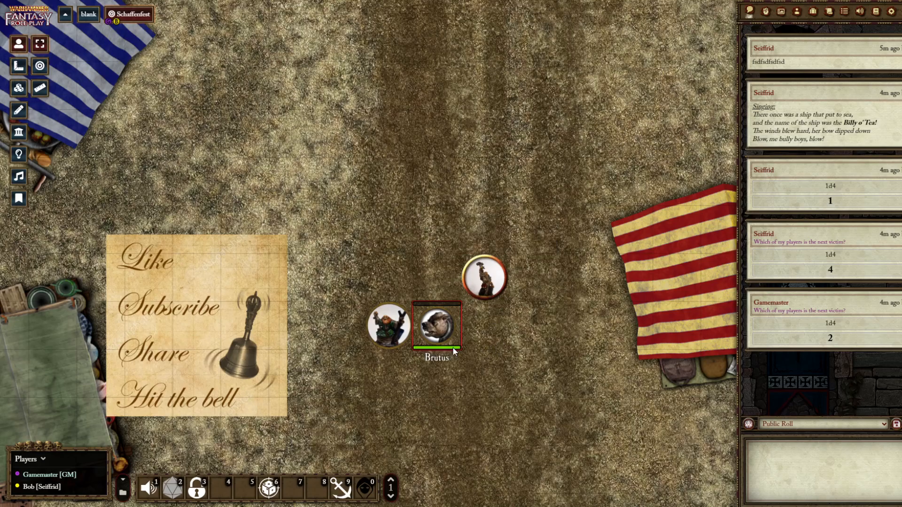
# Run the Toggle Playlist macro a second time and toggle the chosen playlist
pyautogui.click(148, 488)
pyautogui.click(149, 489)
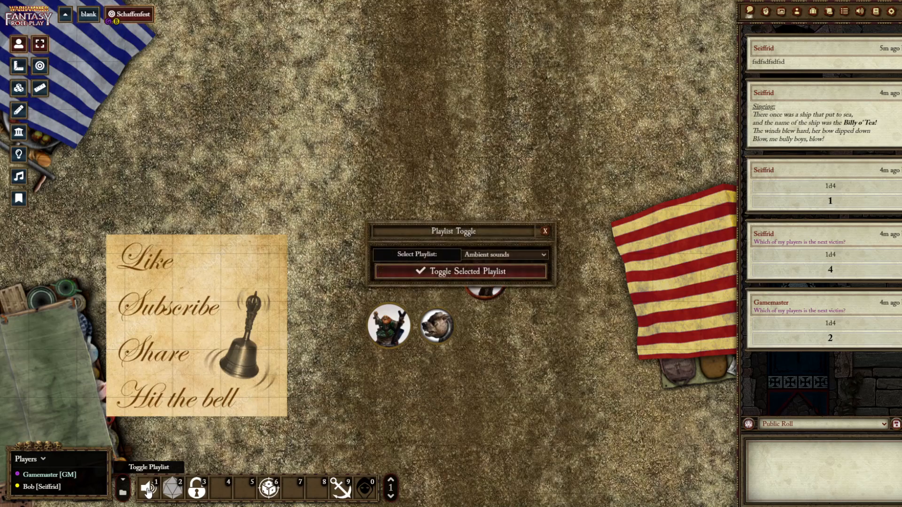
pyautogui.click(483, 271)
pyautogui.click(415, 272)
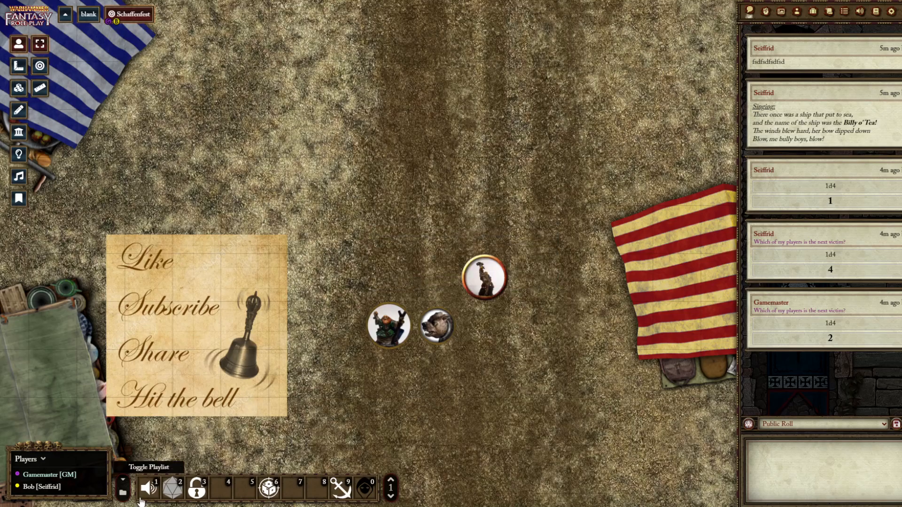
# Examine the tracks in the Ambient sounds and Schaffenfest playlists, and return to the chat log
pyautogui.click(859, 12)
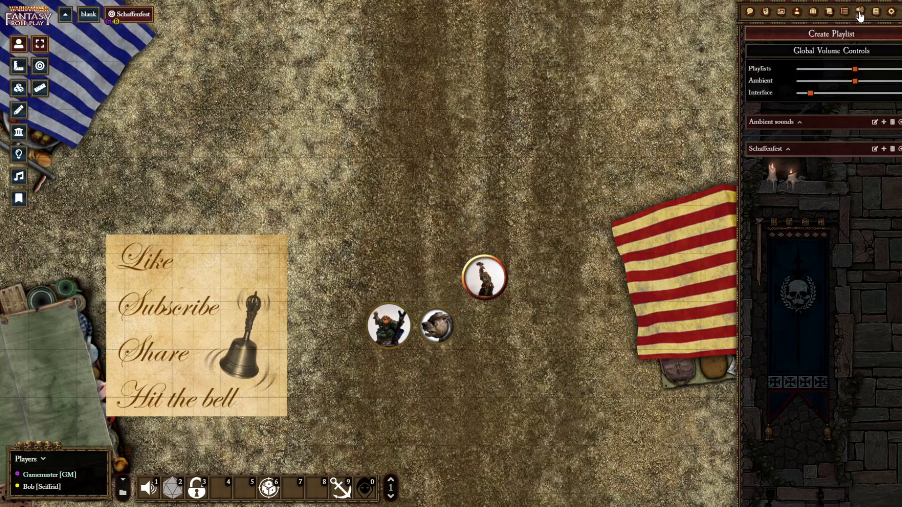
pyautogui.click(790, 121)
pyautogui.click(783, 179)
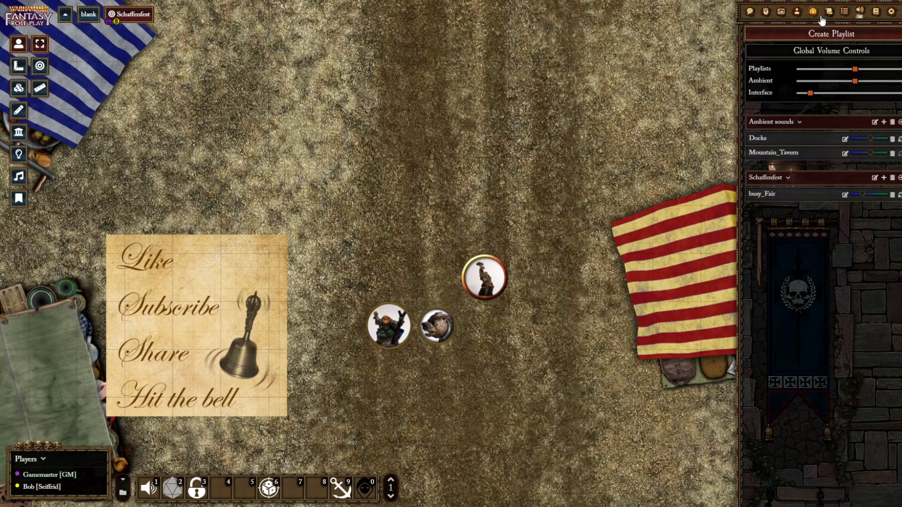
pyautogui.click(750, 13)
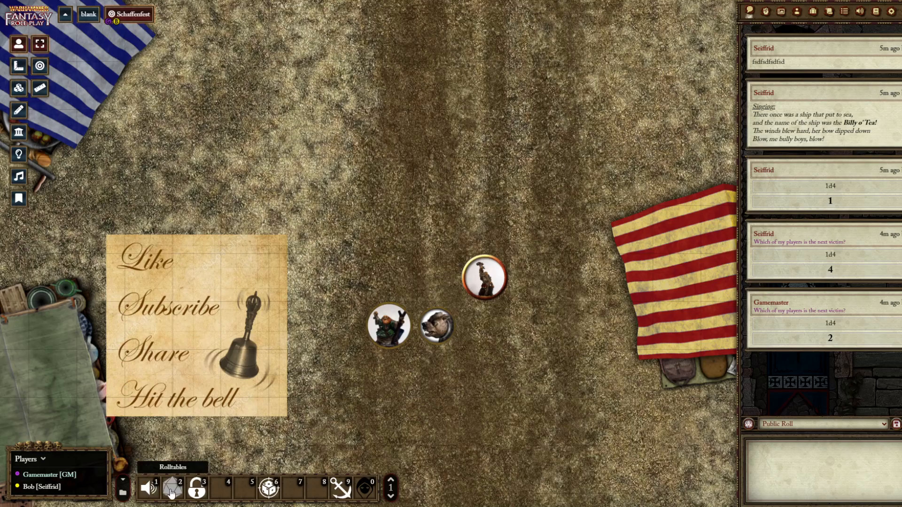
# Create a rollable table named "test" with the roll formula 1d4
pyautogui.click(844, 12)
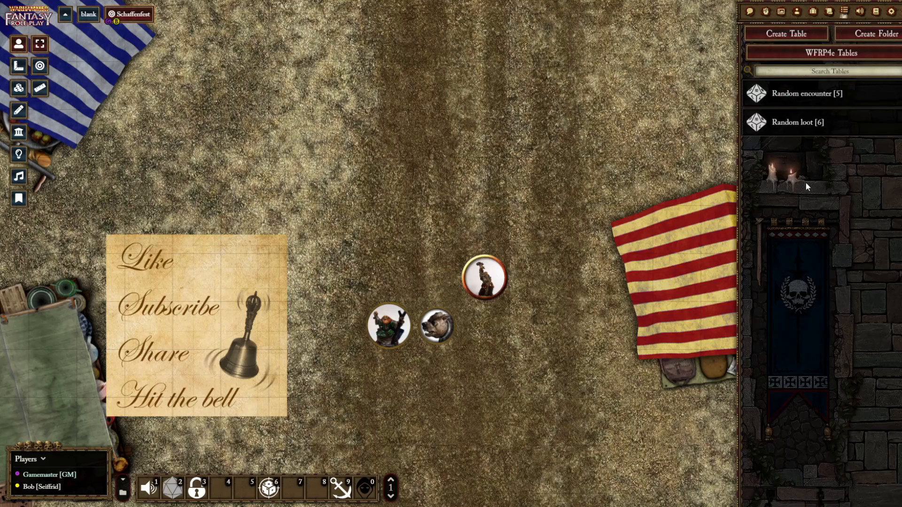
pyautogui.click(787, 33)
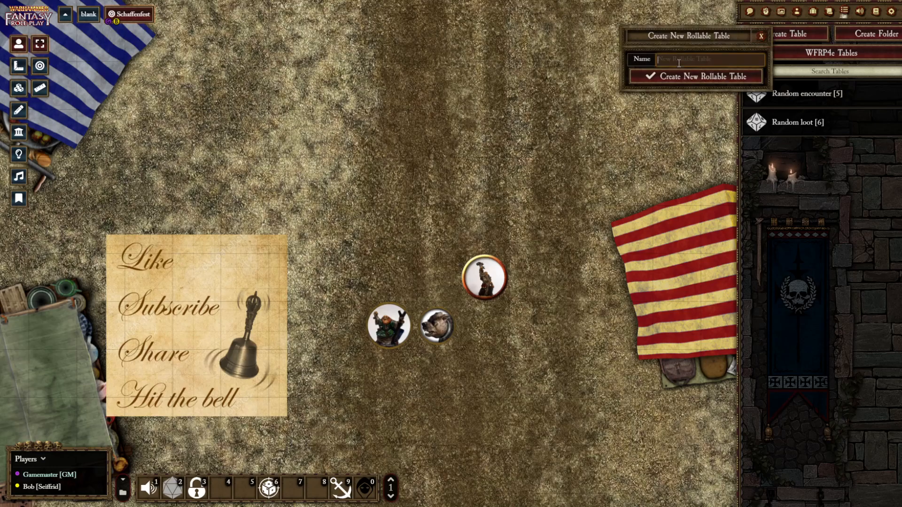
pyautogui.write('test')
pyautogui.click(679, 73)
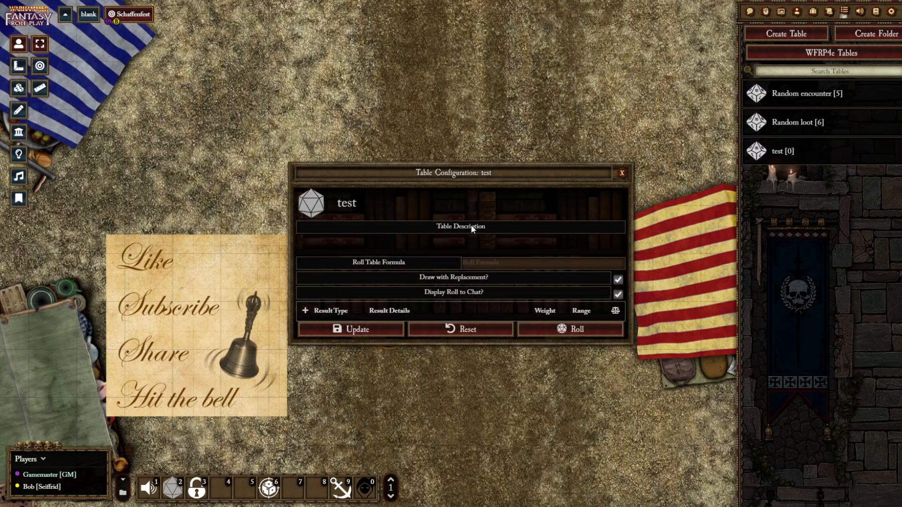
pyautogui.click(490, 262)
pyautogui.write('1d4')
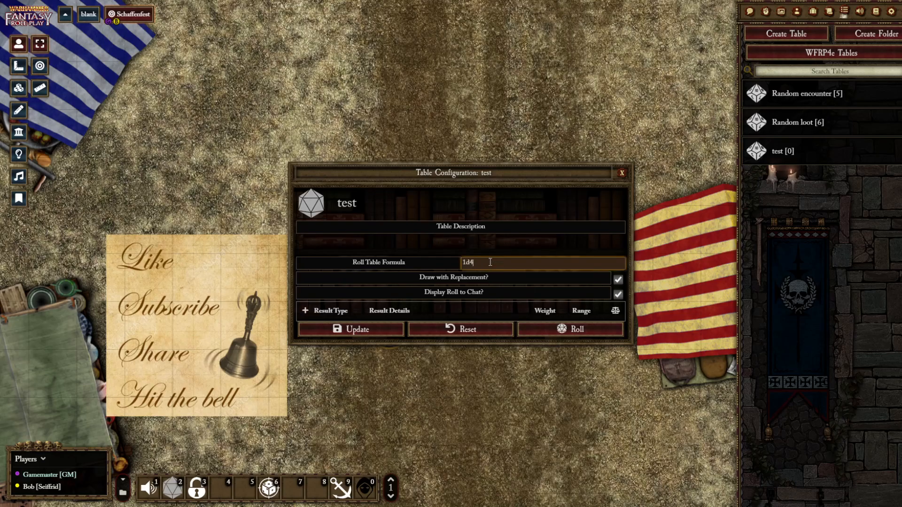
# Add four text results to the test table: "boo", "bah", "hey" and "stop"
pyautogui.click(306, 310)
pyautogui.click(384, 332)
pyautogui.write('boo')
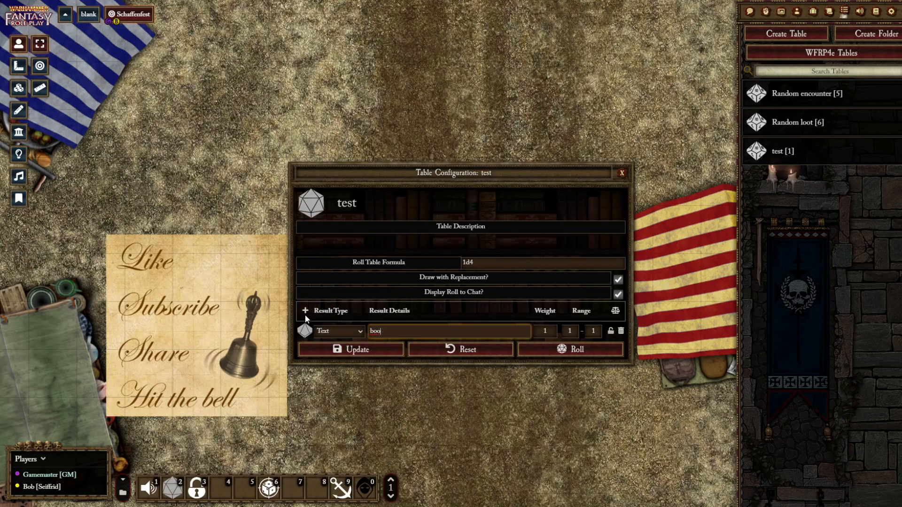
pyautogui.click(305, 311)
pyautogui.click(387, 351)
pyautogui.write('bah')
pyautogui.click(306, 311)
pyautogui.click(385, 371)
pyautogui.write('hey')
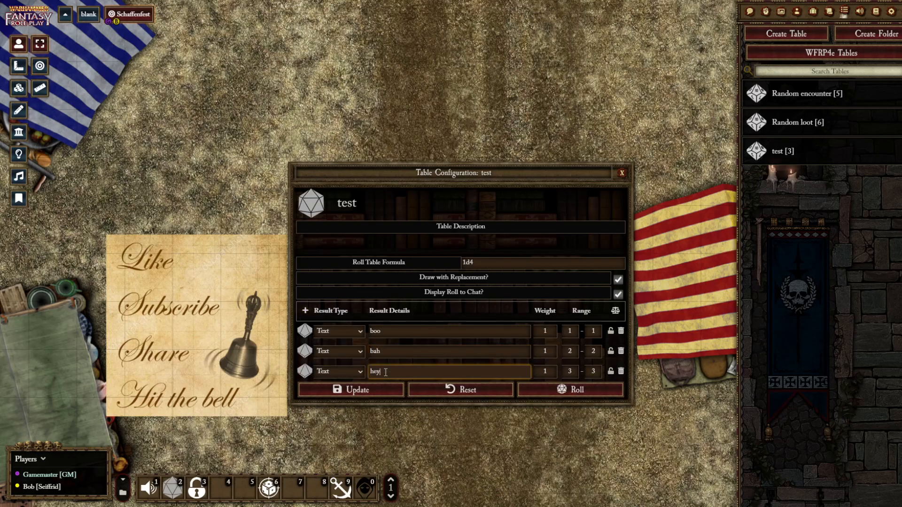
pyautogui.click(306, 311)
pyautogui.click(386, 396)
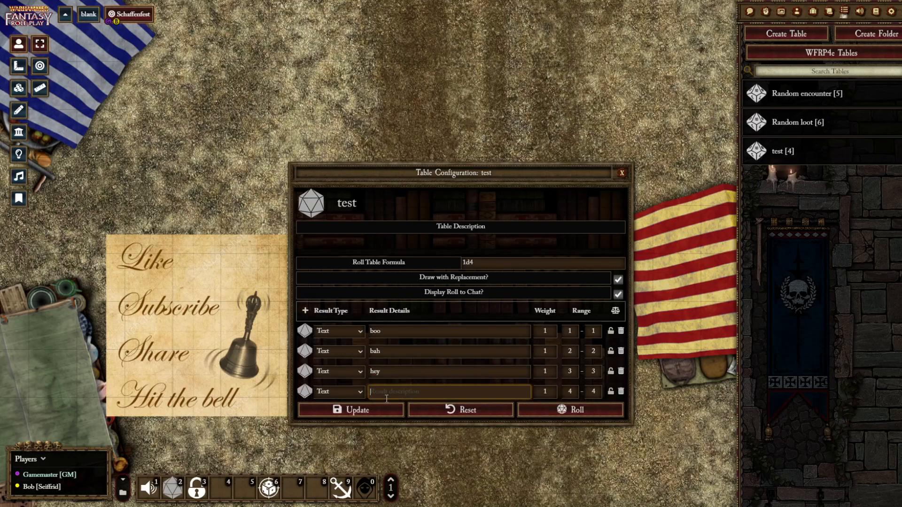
pyautogui.write('stop')
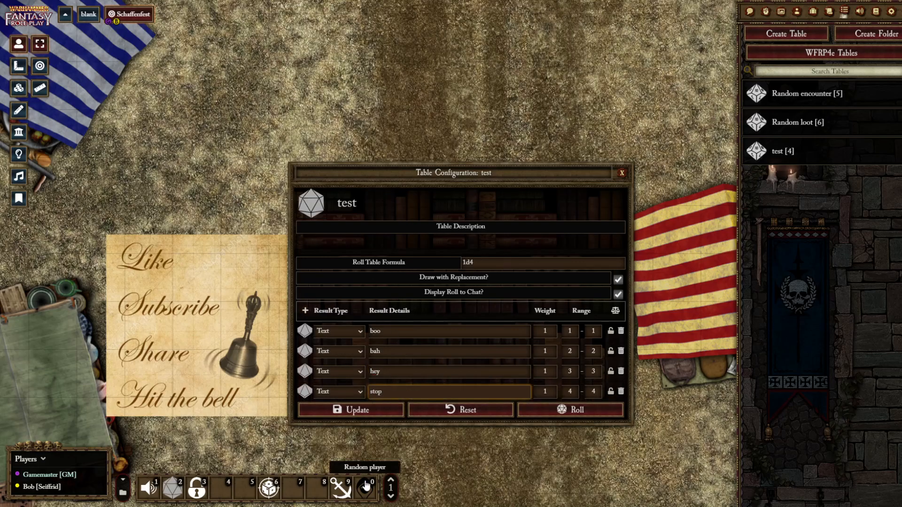
# Try a 1d8 roll formula with the "stop" result's range ending at 8, and return both values to 4
pyautogui.click(495, 264)
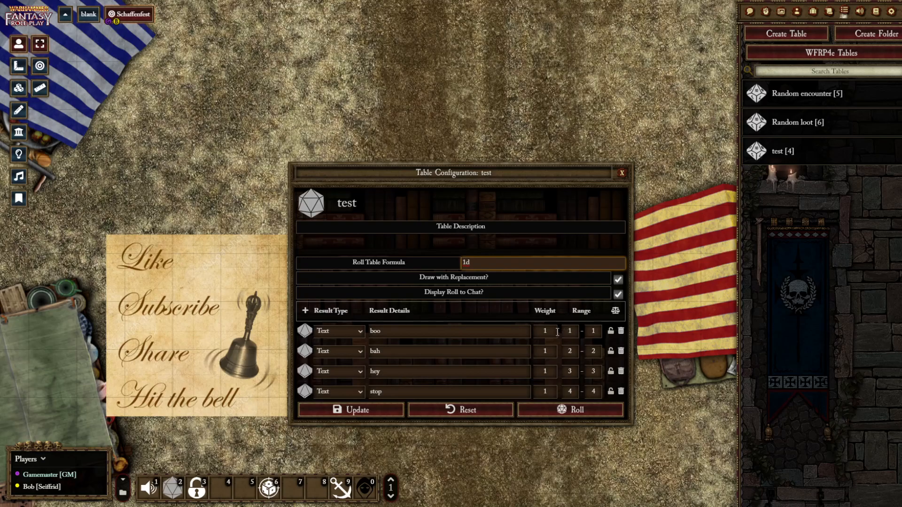
pyautogui.click(590, 390)
pyautogui.write('8')
pyautogui.click(487, 262)
pyautogui.write('8')
pyautogui.write('4')
pyautogui.click(596, 392)
pyautogui.press('BackSpace')
pyautogui.write('4')
# Save the test table and close its configuration
pyautogui.click(517, 254)
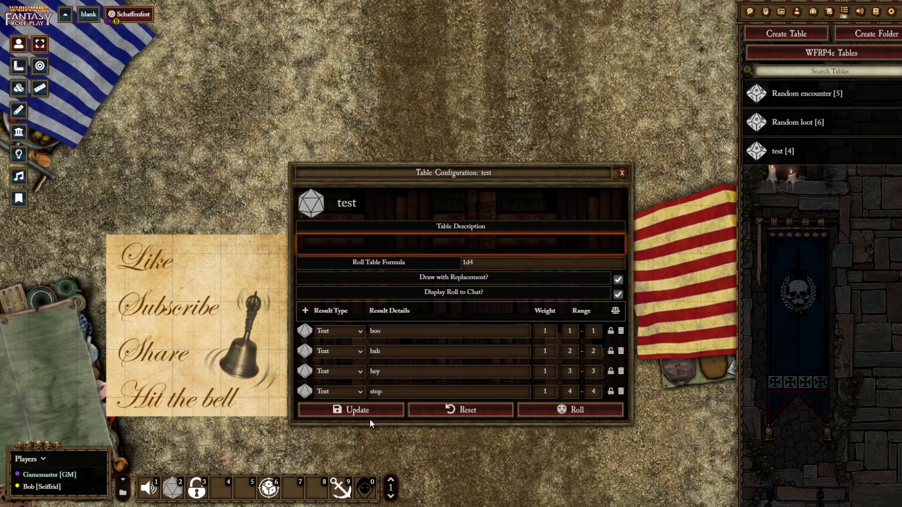
pyautogui.click(366, 408)
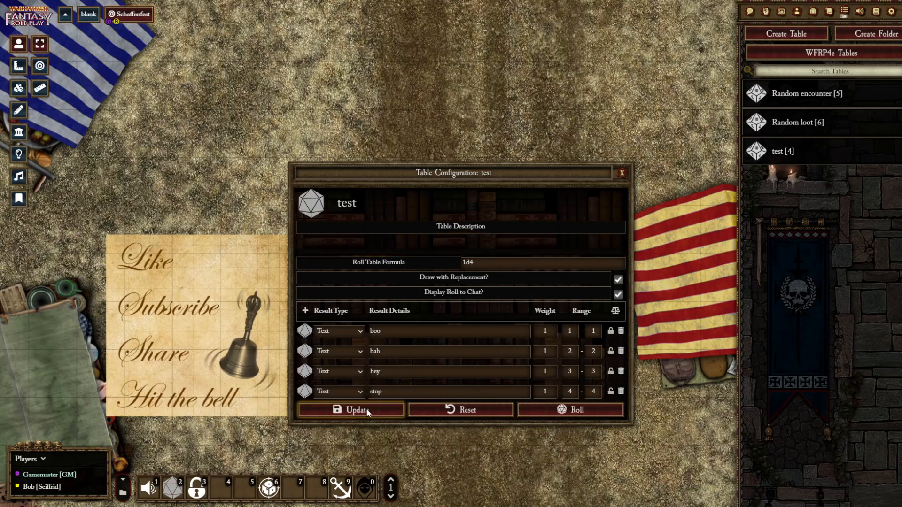
pyautogui.click(621, 173)
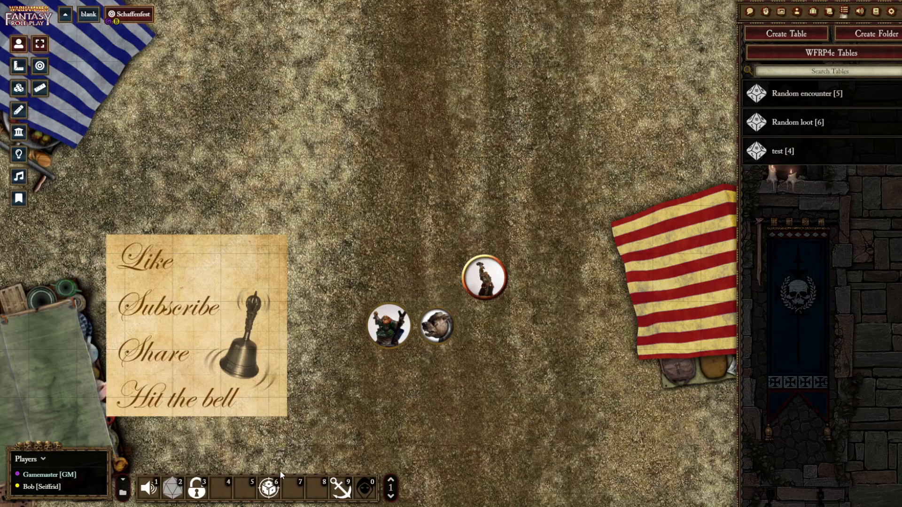
# Run the Rolltables macro from hotbar slot 2 to draw one result from the Random encounter table, and check the chat log
pyautogui.click(173, 489)
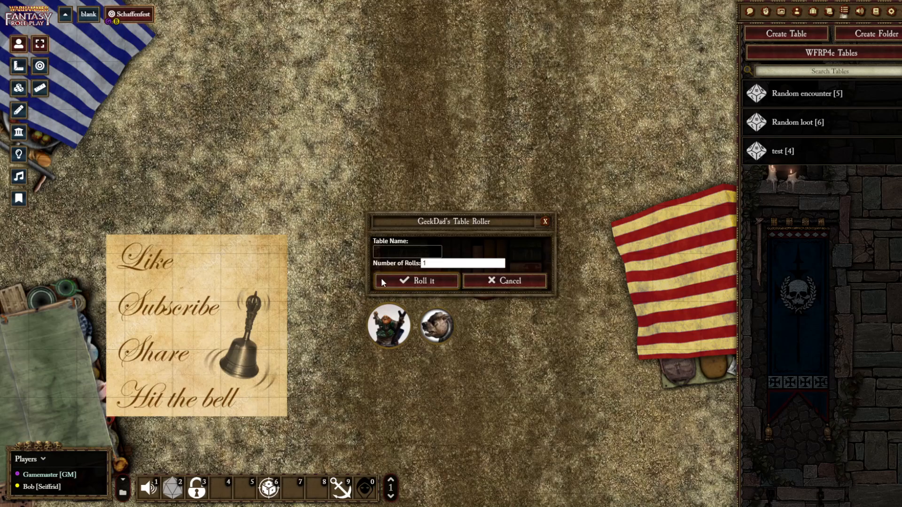
pyautogui.moveTo(456, 221); pyautogui.dragTo(435, 192)
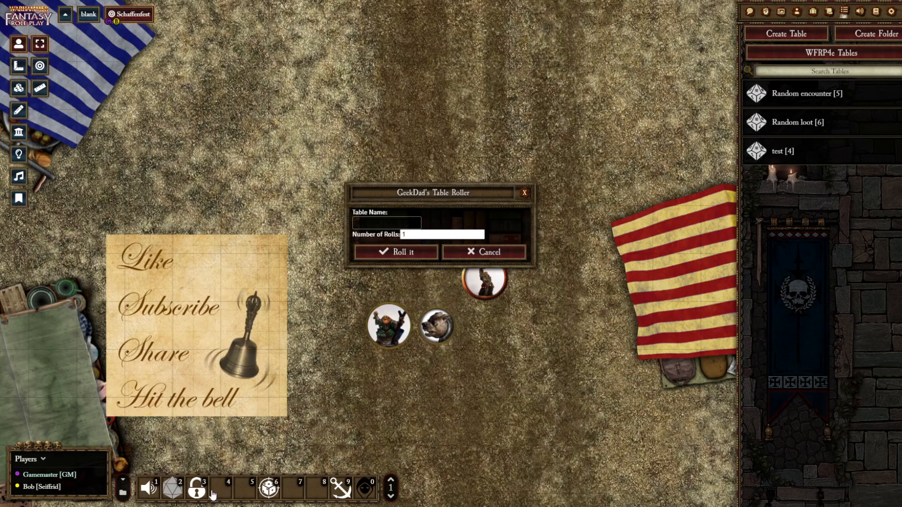
pyautogui.click(371, 225)
pyautogui.click(397, 252)
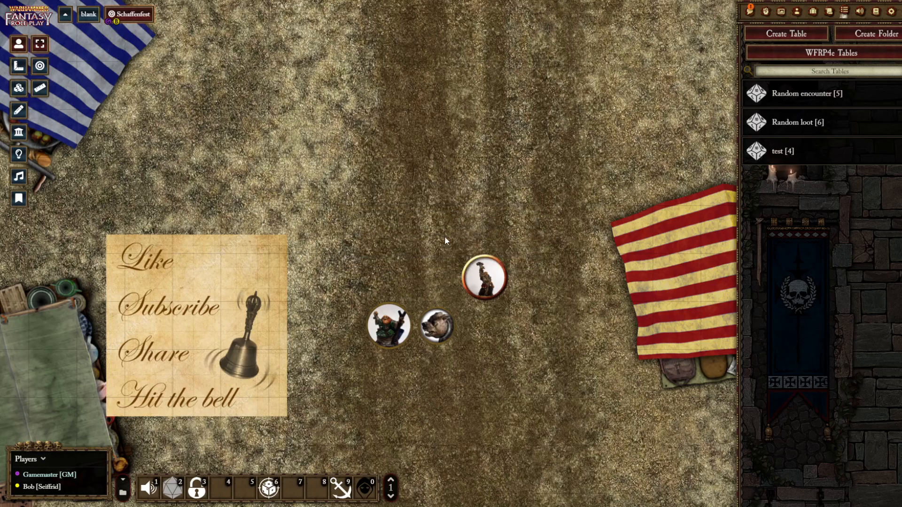
pyautogui.click(752, 17)
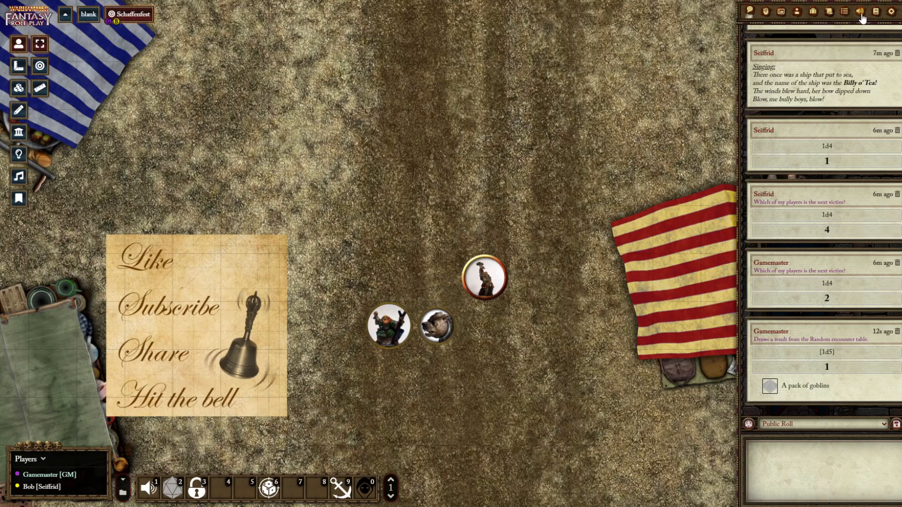
pyautogui.click(844, 12)
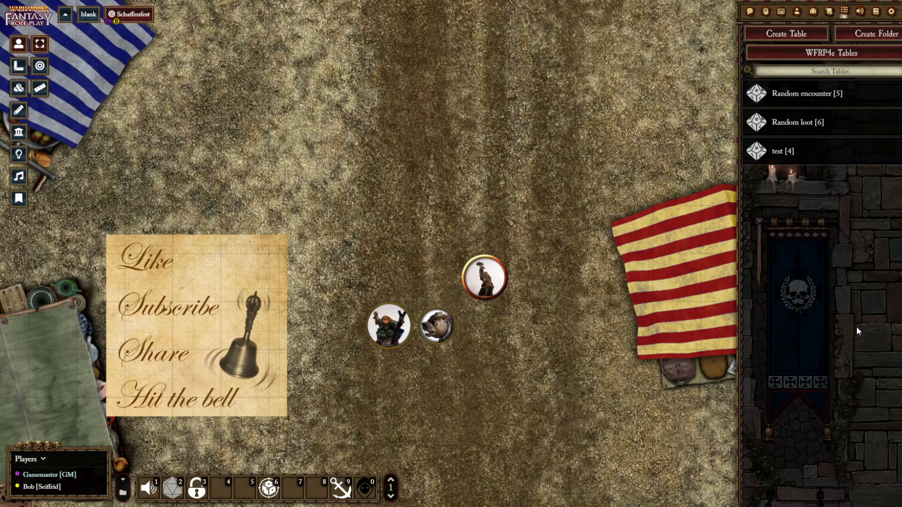
pyautogui.click(749, 12)
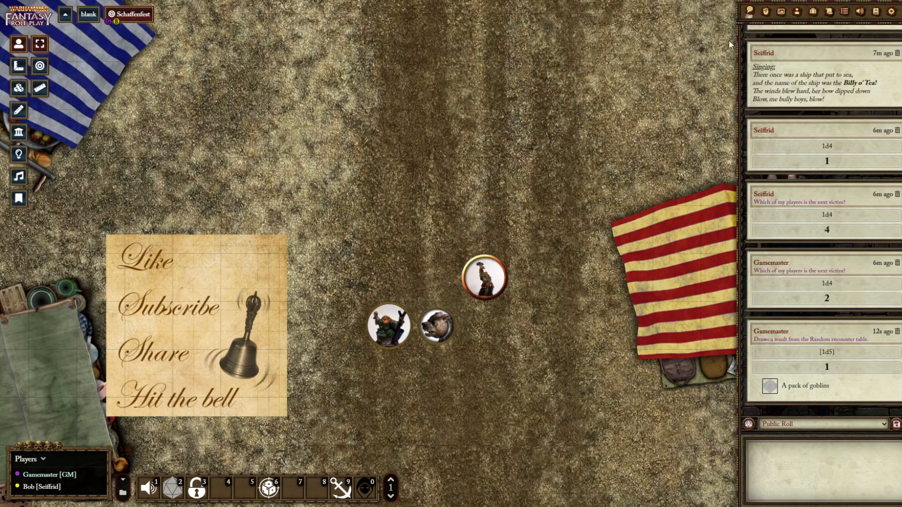
# Run the Rolltables macro again to draw one result from the Random loot table
pyautogui.click(177, 498)
pyautogui.click(424, 253)
pyautogui.click(414, 281)
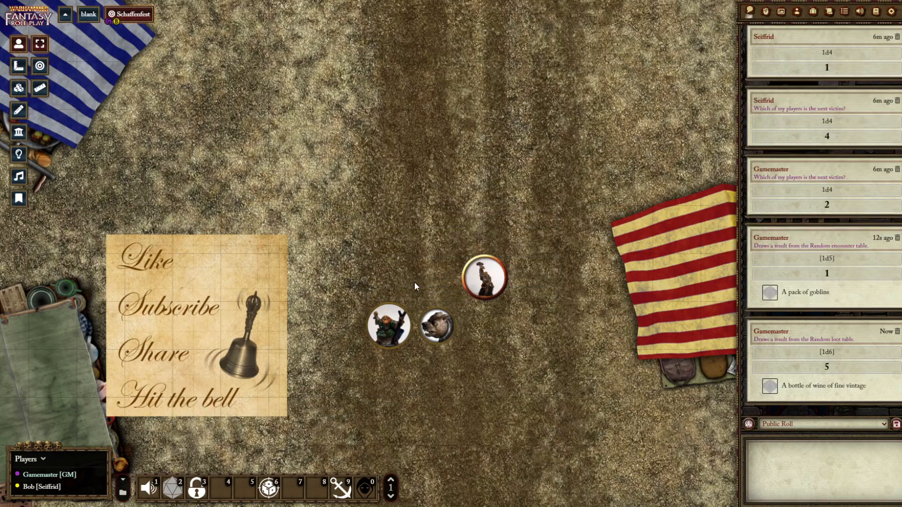
# Draw 5 results at once from the Random loot table with the Rolltables macro
pyautogui.click(173, 488)
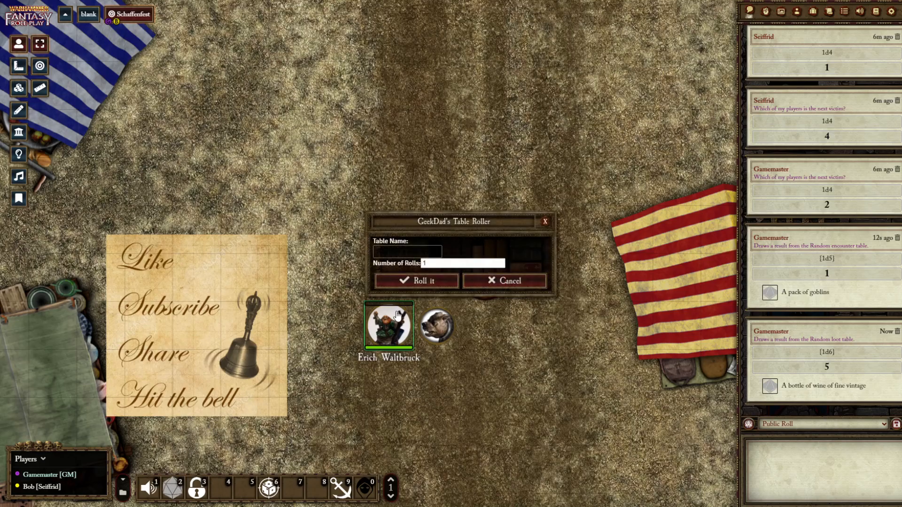
pyautogui.click(438, 264)
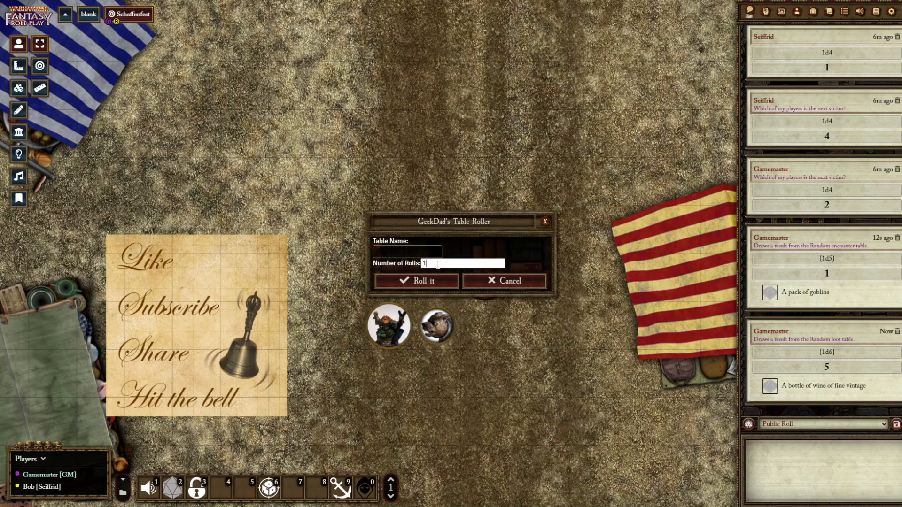
pyautogui.press('BackSpace')
pyautogui.write('5')
pyautogui.click(425, 281)
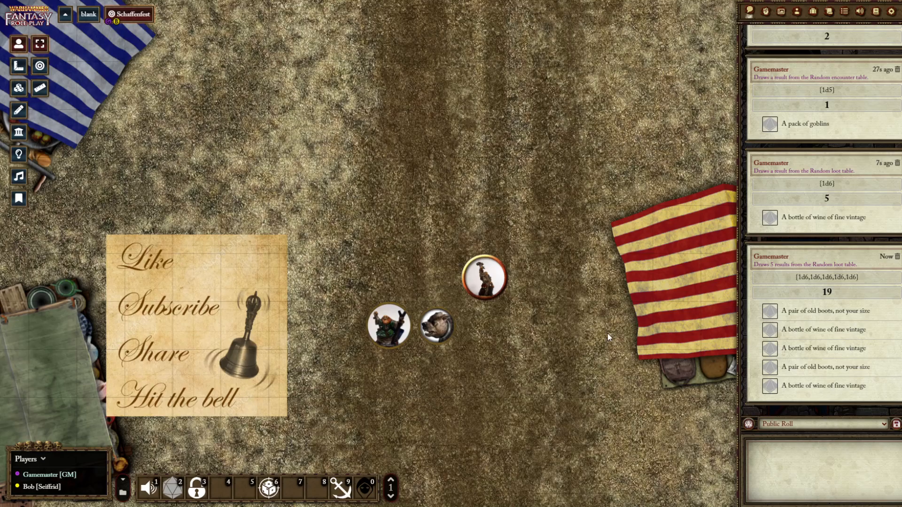
# Open the Rolltables macro, look through its whole script, and close it without changes
pyautogui.rightClick(170, 492)
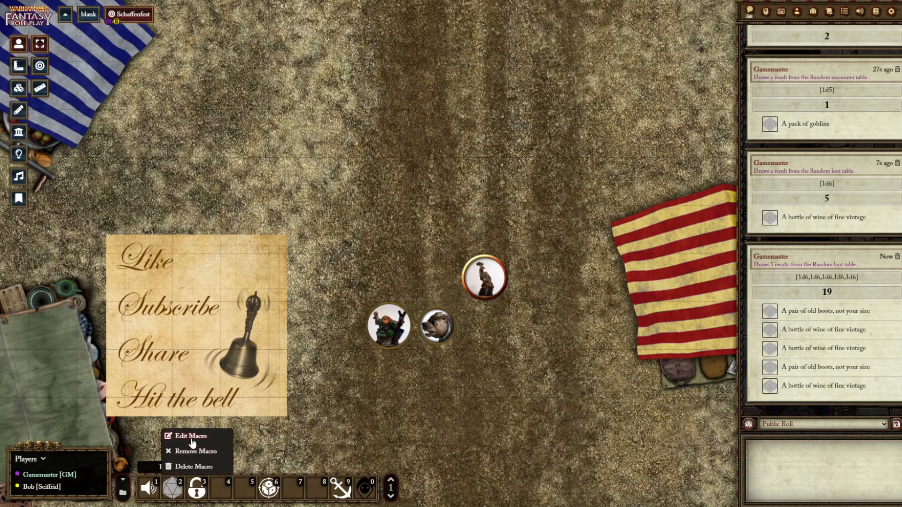
pyautogui.click(175, 436)
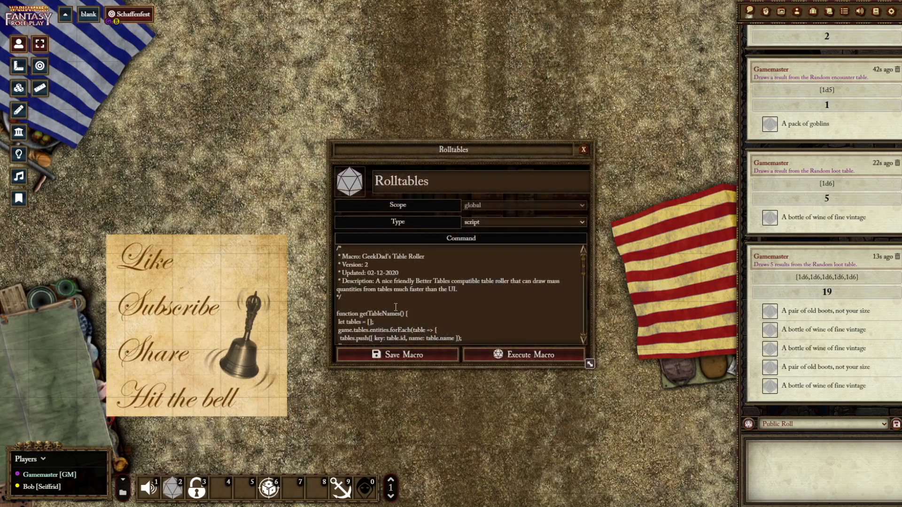
pyautogui.scroll(-10, 410, 290)
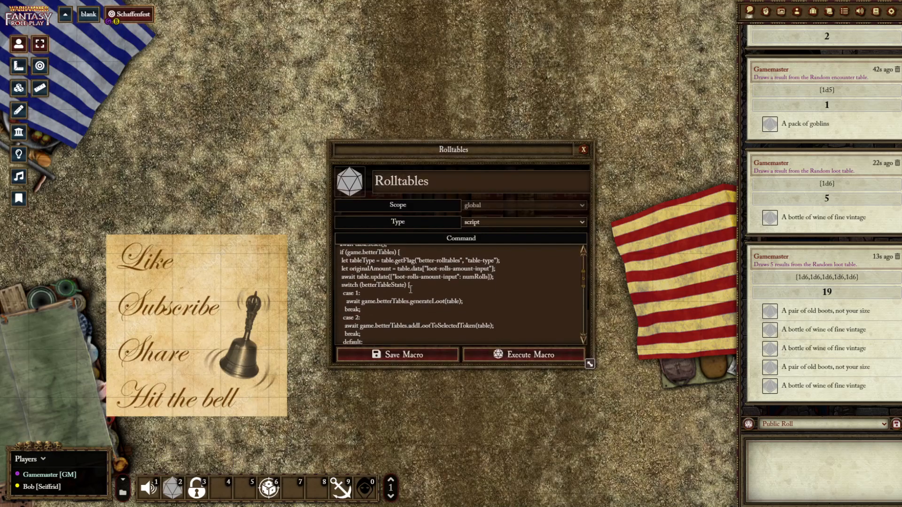
pyautogui.scroll(-3, 410, 289)
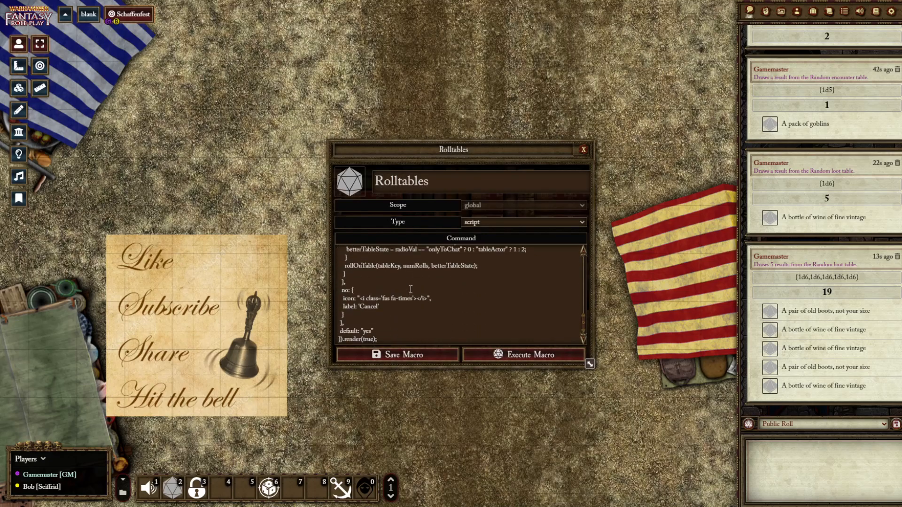
pyautogui.scroll(13, 410, 290)
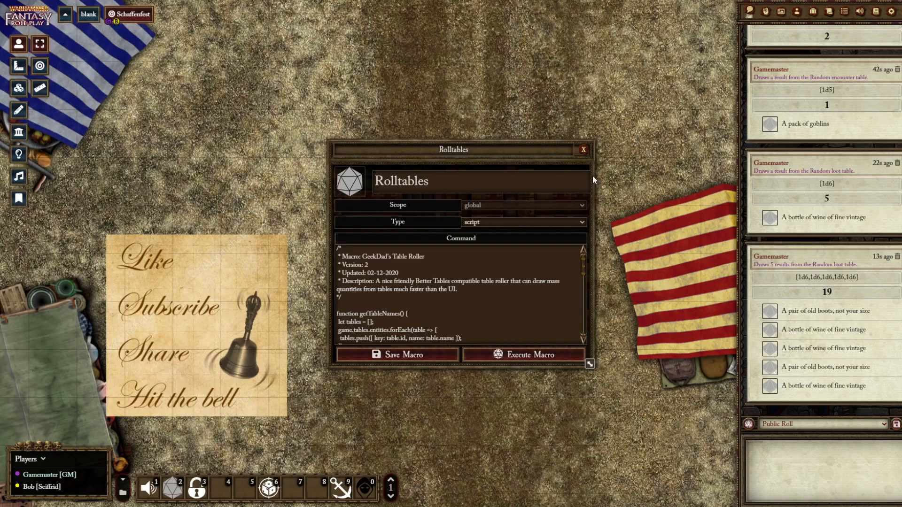
pyautogui.click(584, 149)
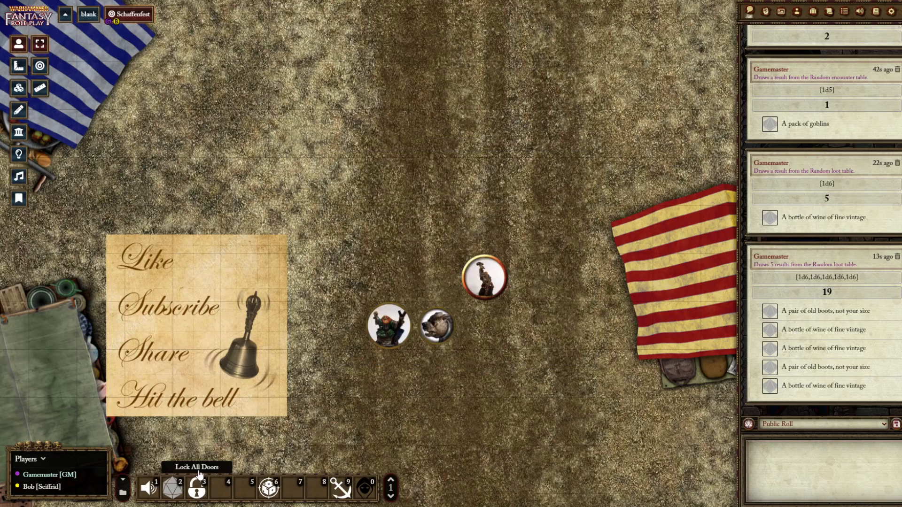
# Draw five separate doors in a fan above the tokens and return to the token controls
pyautogui.click(19, 132)
pyautogui.click(40, 66)
pyautogui.moveTo(292, 140); pyautogui.dragTo(358, 212)
pyautogui.moveTo(365, 115); pyautogui.dragTo(400, 170)
pyautogui.moveTo(437, 104); pyautogui.dragTo(437, 182)
pyautogui.moveTo(497, 127); pyautogui.dragTo(461, 218)
pyautogui.moveTo(545, 170); pyautogui.dragTo(467, 223)
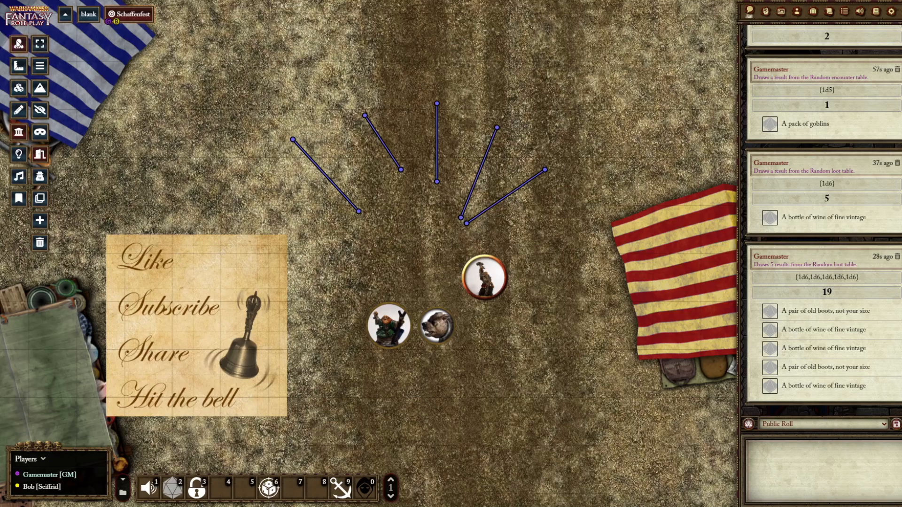
pyautogui.click(19, 44)
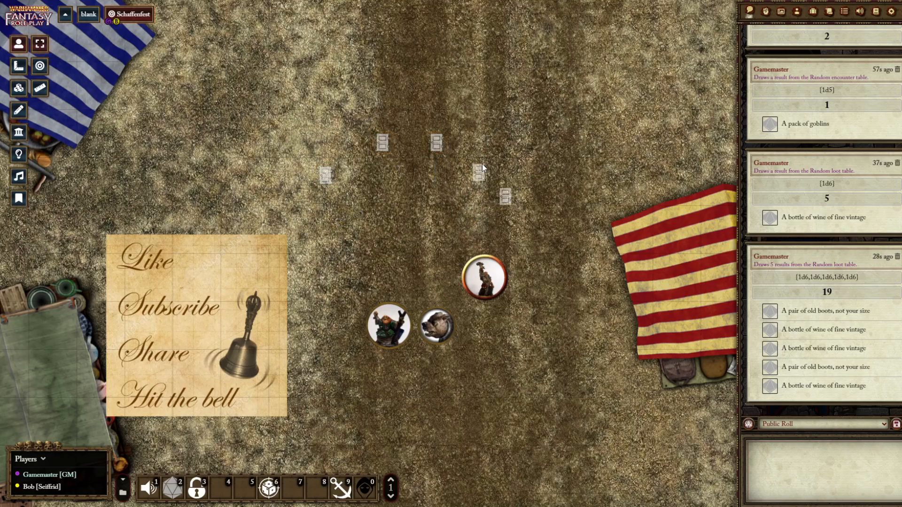
# Lock the five doors with the Lock All Doors macro in hotbar slot 3, and unlock them individually, leaving the last one open
pyautogui.click(198, 490)
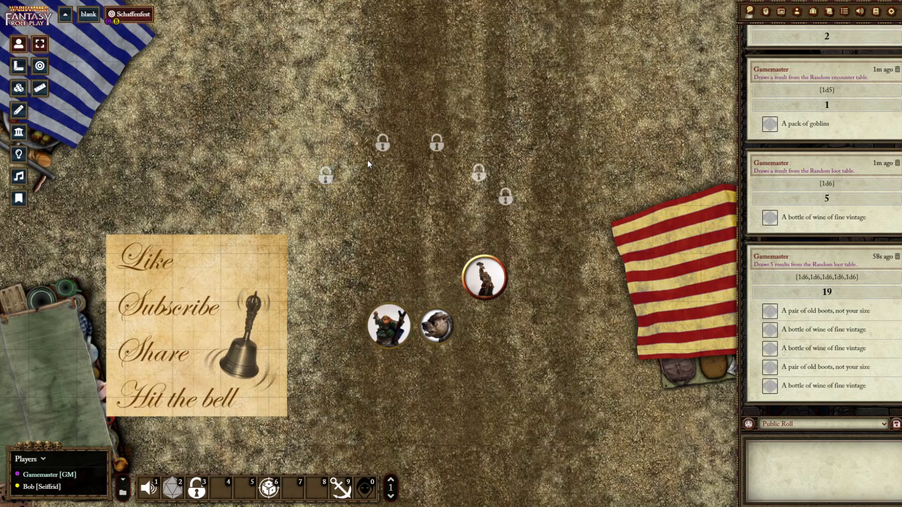
pyautogui.click(324, 176)
pyautogui.click(383, 143)
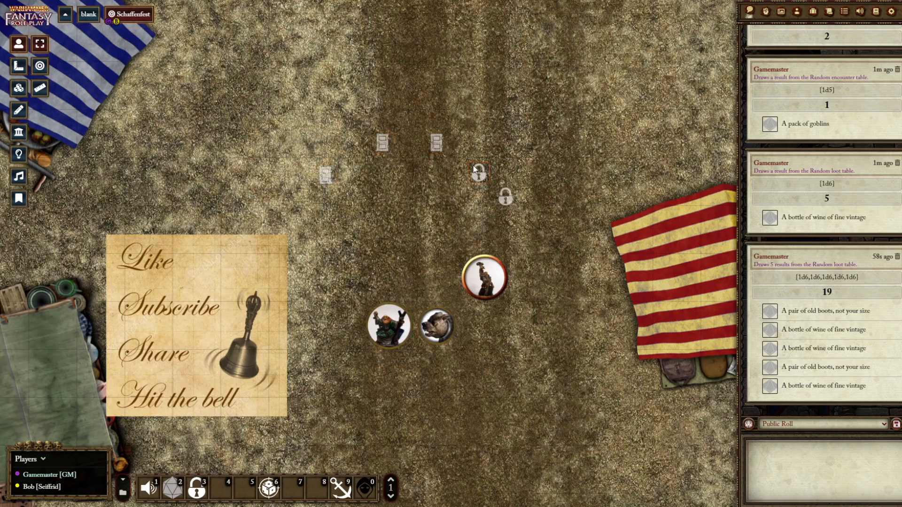
pyautogui.click(505, 198)
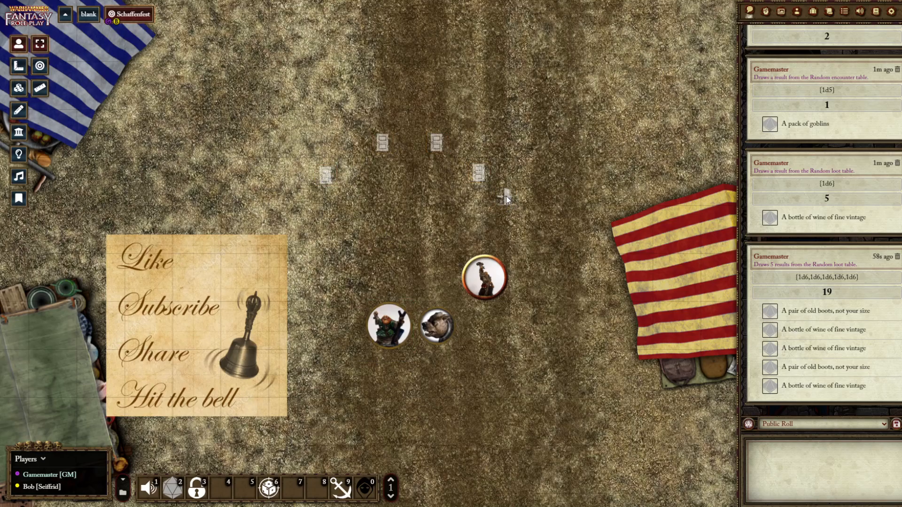
# Rerun the Lock All Doors macro, close the remaining open door, and run the macro once more to lock all five
pyautogui.click(195, 484)
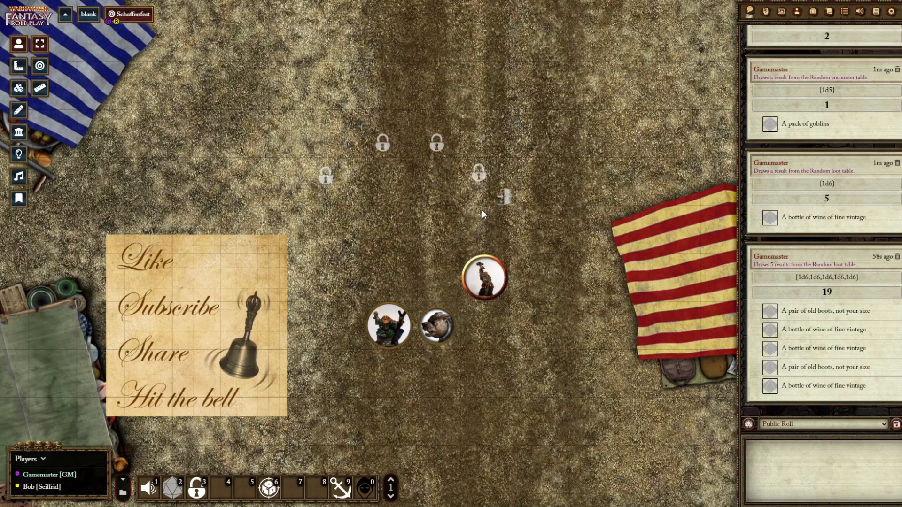
pyautogui.click(197, 484)
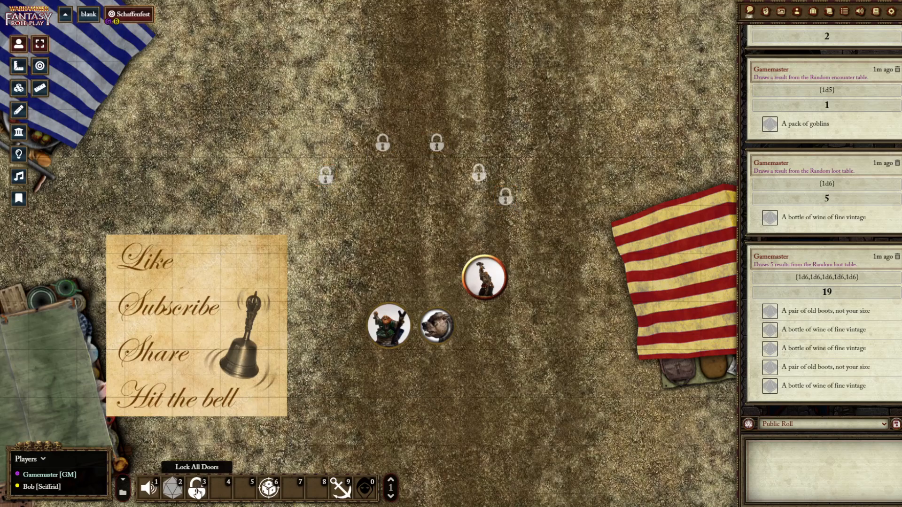